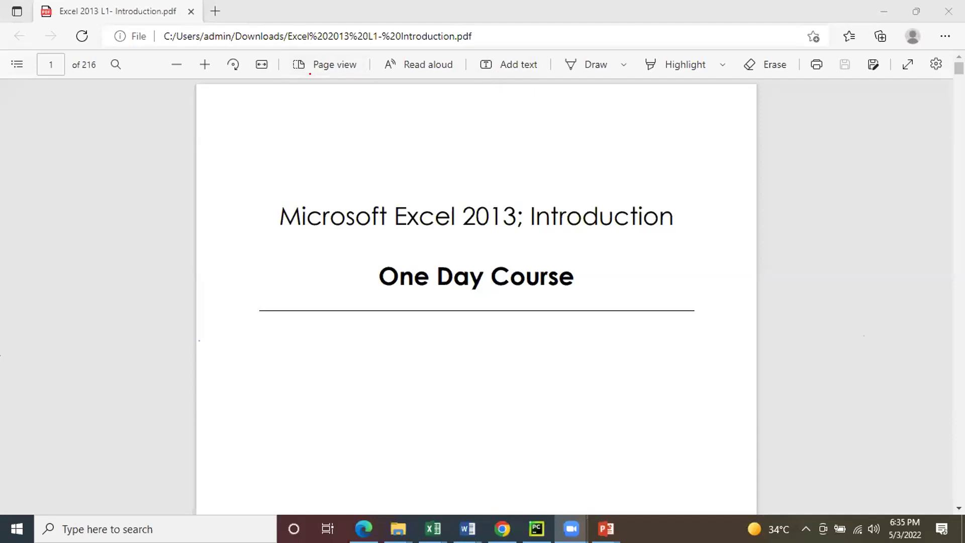
# Read the Excel 2013 course PDF from its cover page through the M1 Excel Essentials topics in the table of contents.
pyautogui.scroll(-8, 396, 188)
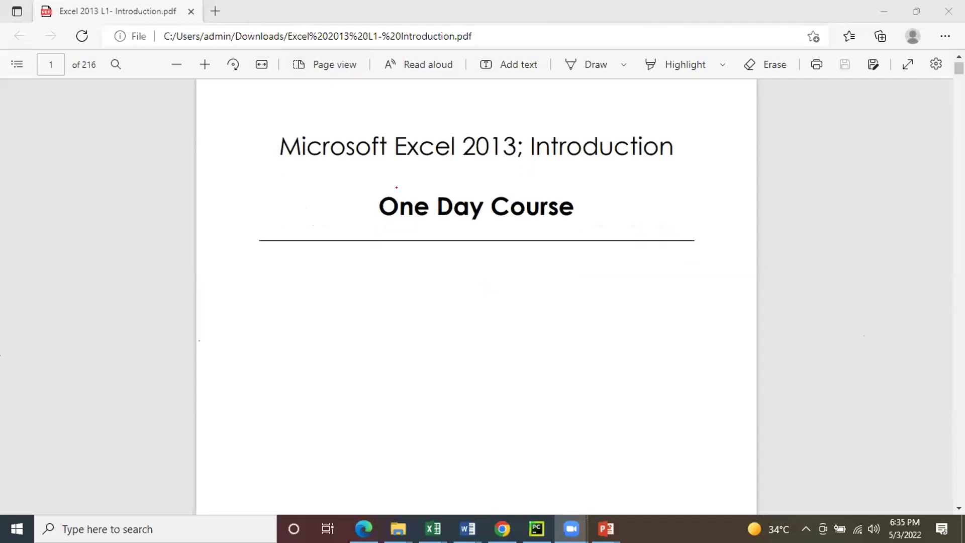
pyautogui.scroll(-10, 396, 187)
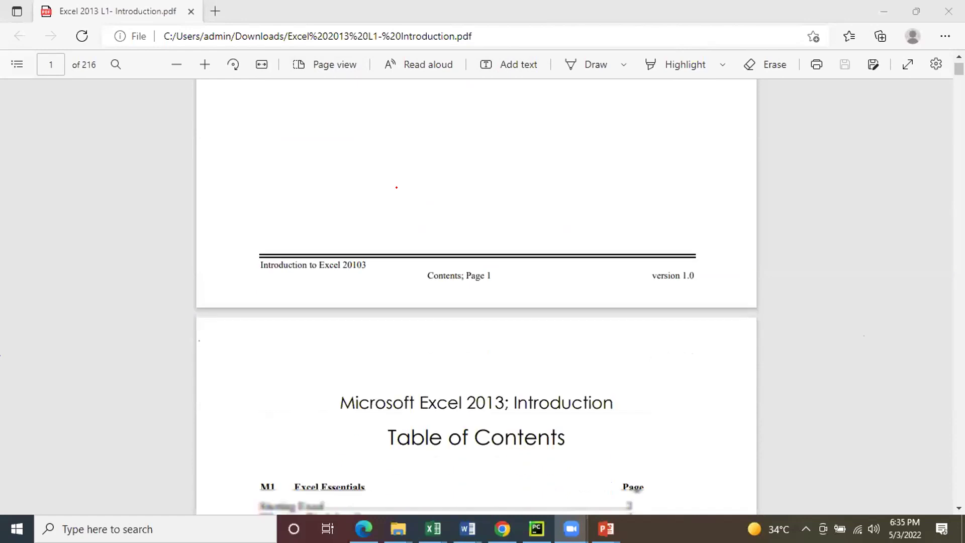
pyautogui.scroll(3, 397, 189)
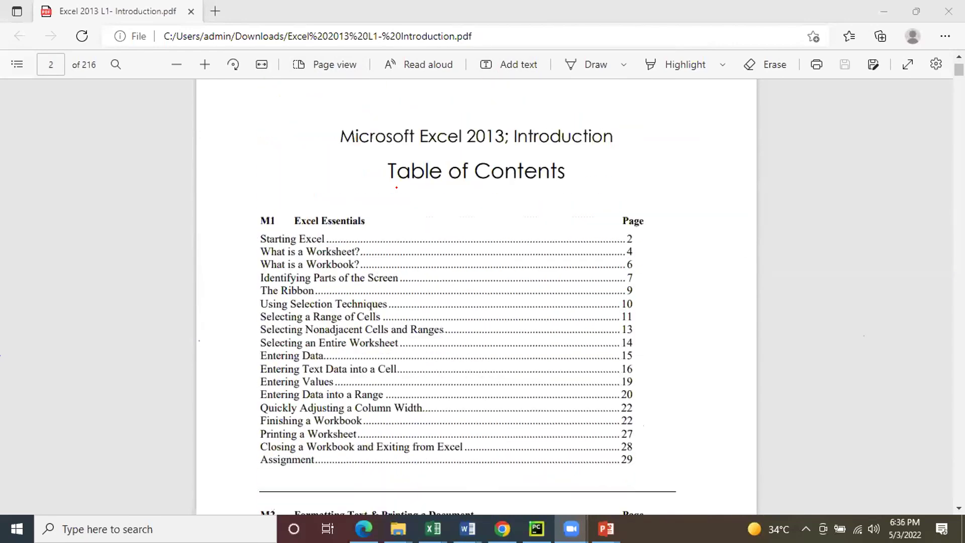
pyautogui.scroll(3, 396, 187)
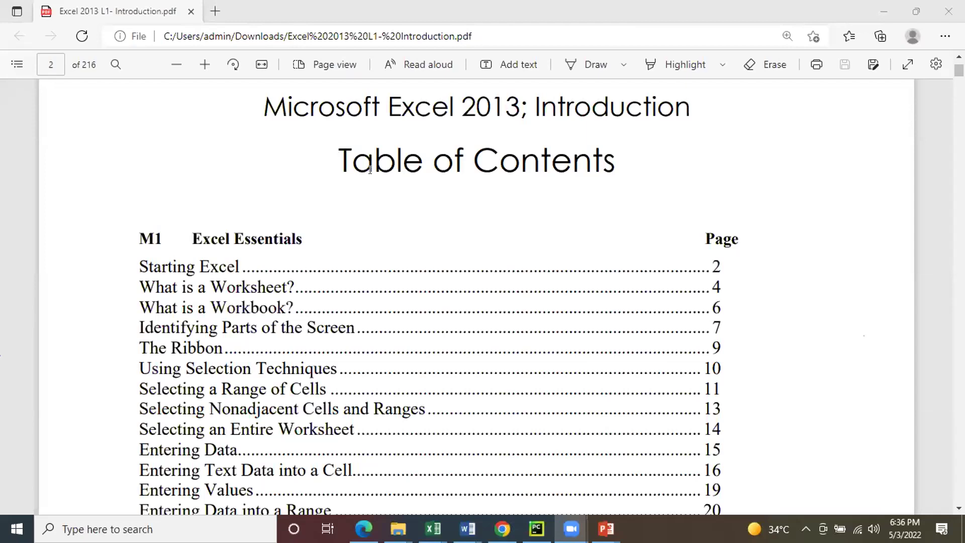
pyautogui.scroll(-3, 508, 313)
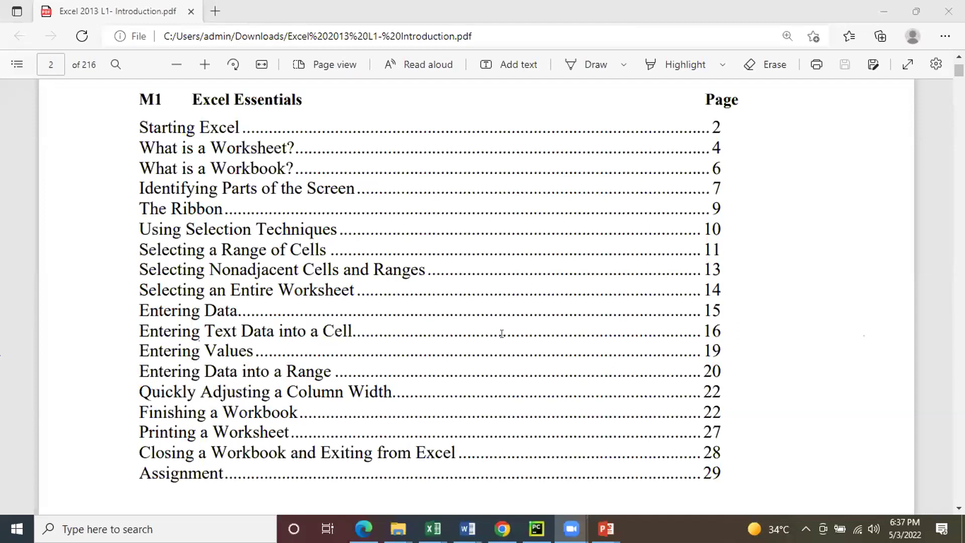
pyautogui.scroll(-2, 496, 335)
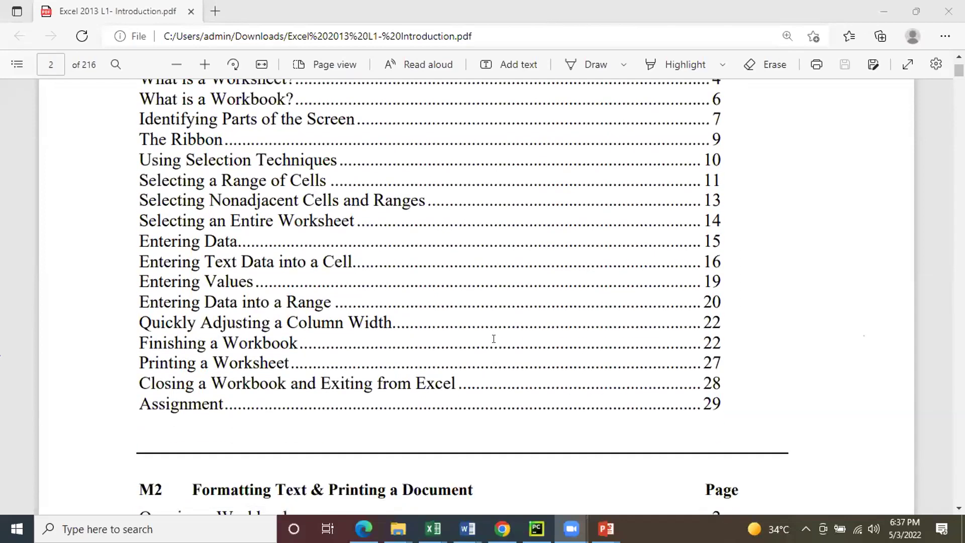
pyautogui.scroll(-2, 494, 338)
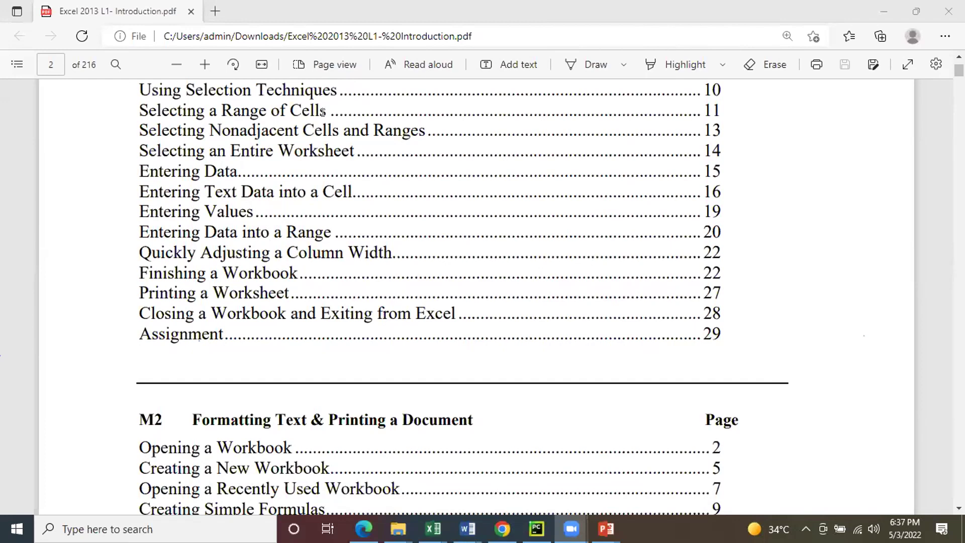
pyautogui.click(396, 238)
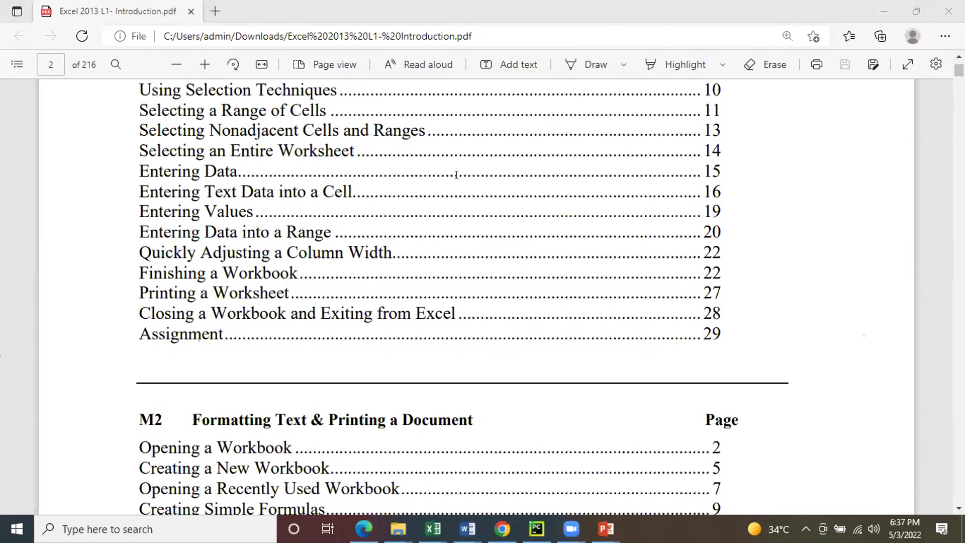
pyautogui.click(424, 209)
# Review the table of contents for modules M1 to M3, from Excel Essentials through Managing the Worksheet.
pyautogui.scroll(7, 291, 146)
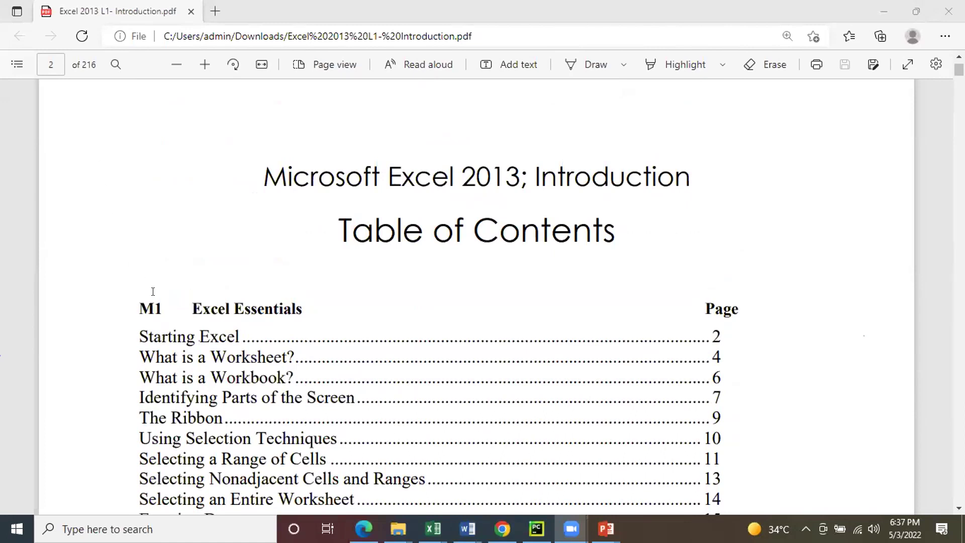
pyautogui.scroll(-3, 153, 290)
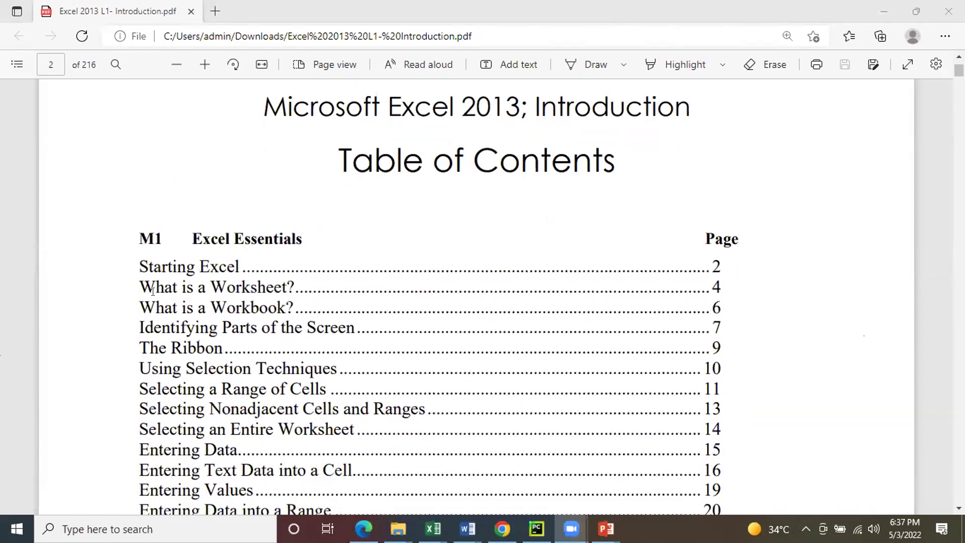
pyautogui.scroll(-12, 153, 290)
pyautogui.scroll(-10, 153, 291)
pyautogui.scroll(1, 153, 291)
pyautogui.scroll(12, 152, 292)
pyautogui.scroll(4, 153, 291)
pyautogui.scroll(-1, 153, 290)
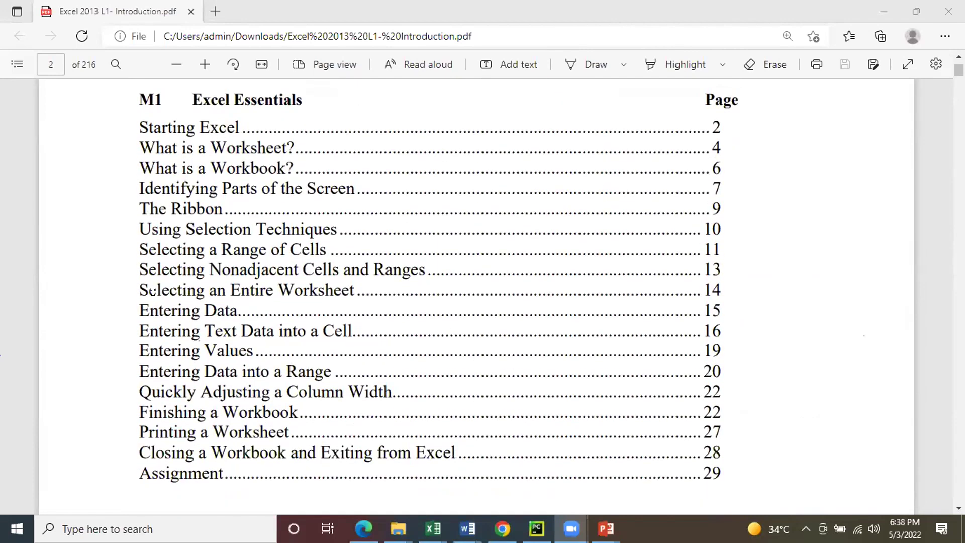
pyautogui.scroll(-8, 153, 292)
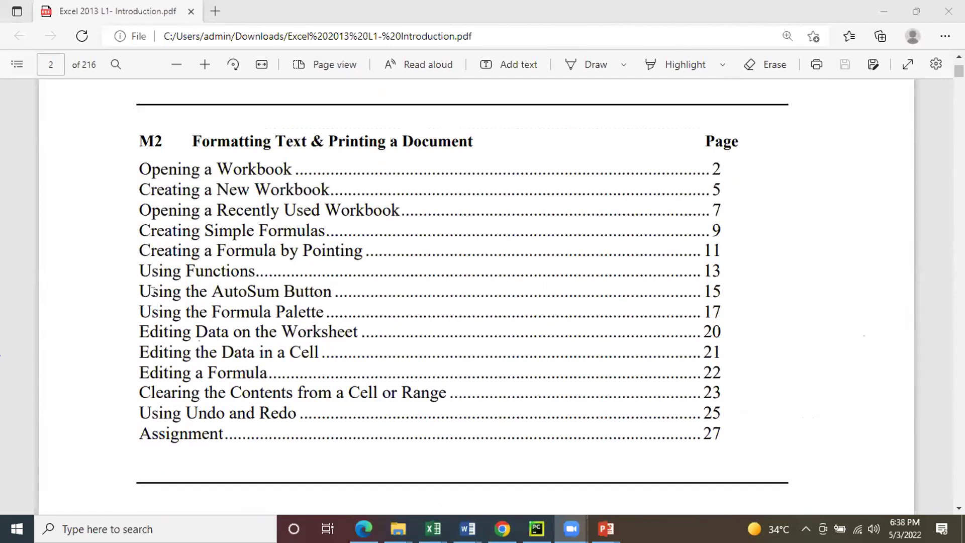
pyautogui.scroll(-10, 152, 291)
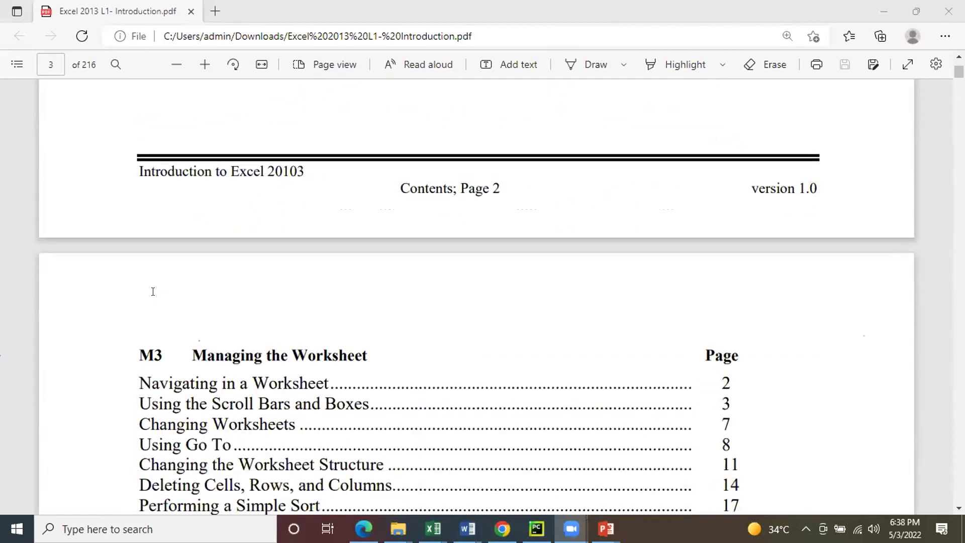
pyautogui.scroll(-2, 153, 292)
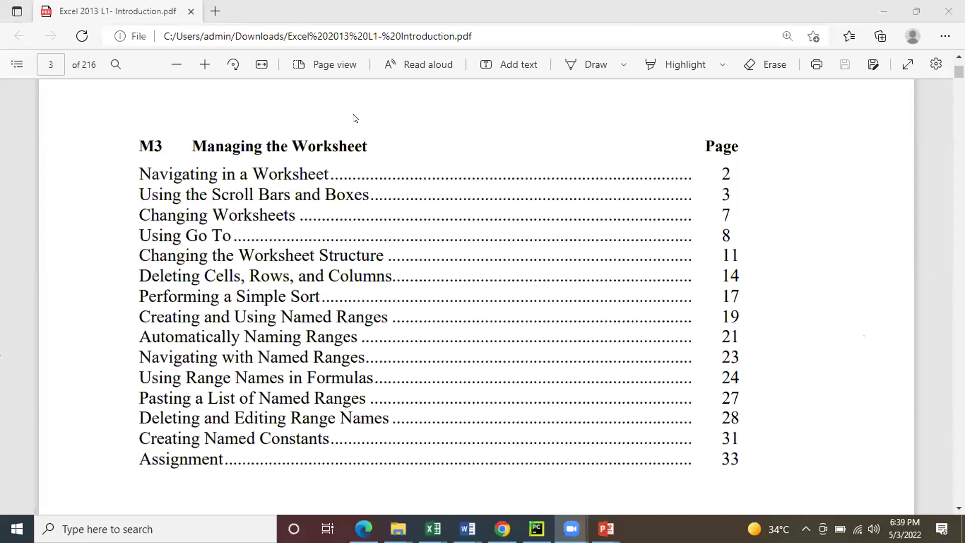
pyautogui.click(306, 220)
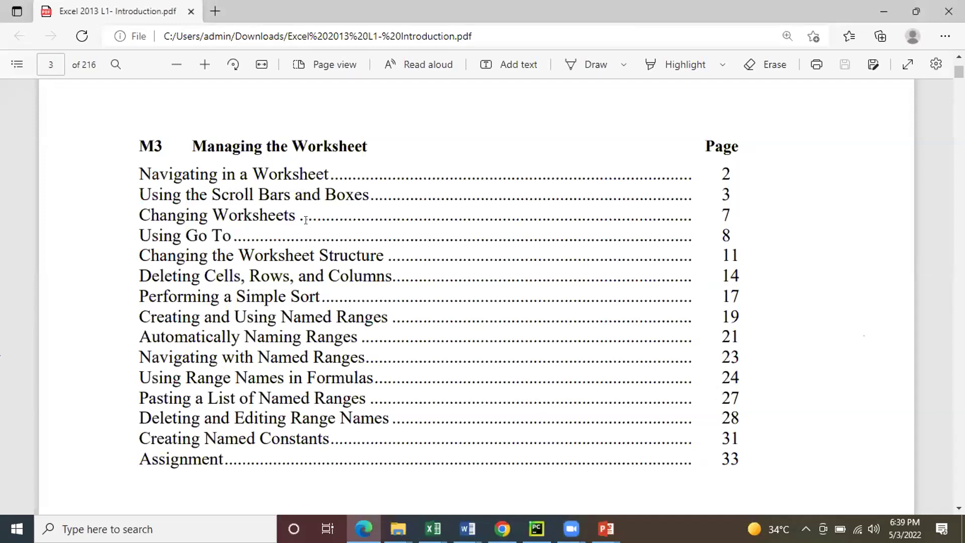
# Examine the contents of modules M4 and M5, Appendices A and B, and the Foreword.
pyautogui.scroll(-10, 305, 220)
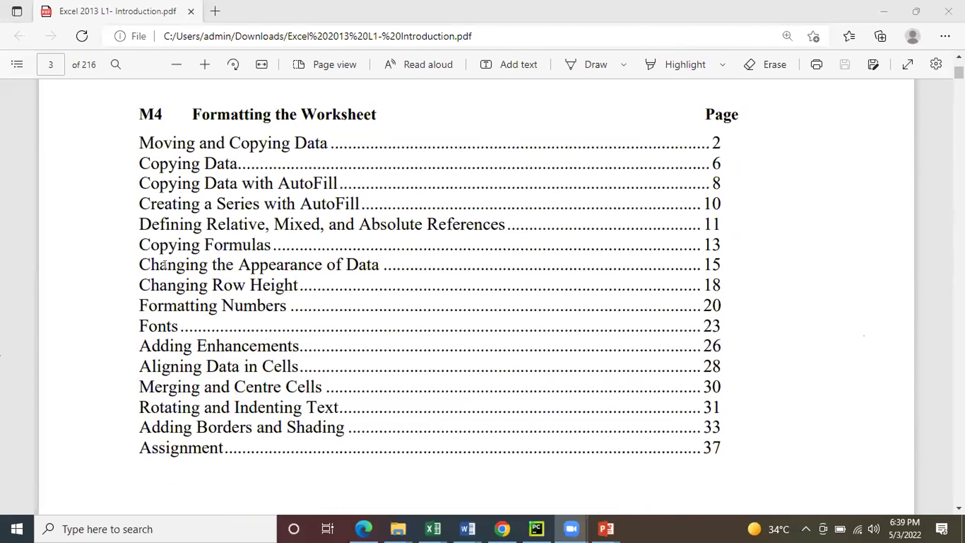
pyautogui.scroll(-2, 165, 264)
pyautogui.scroll(-10, 165, 265)
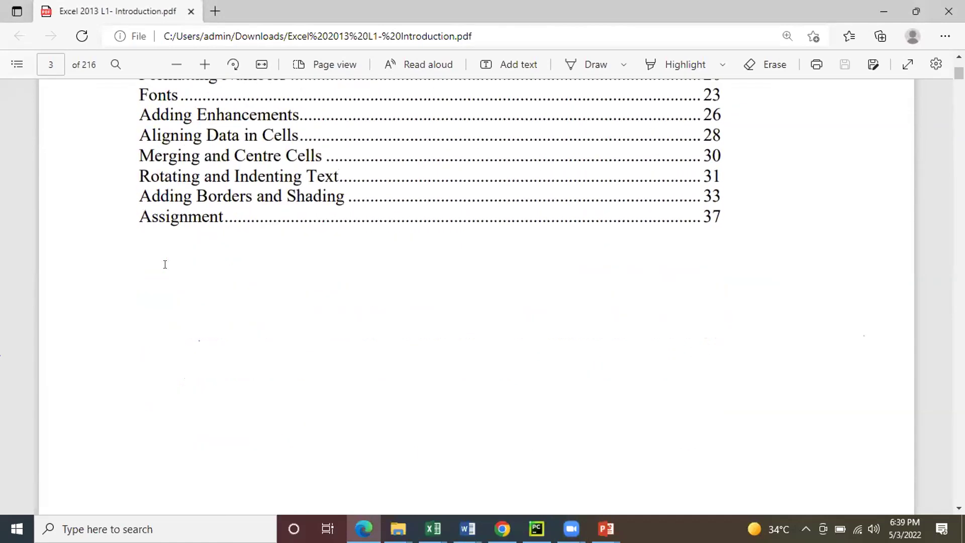
pyautogui.scroll(-4, 165, 264)
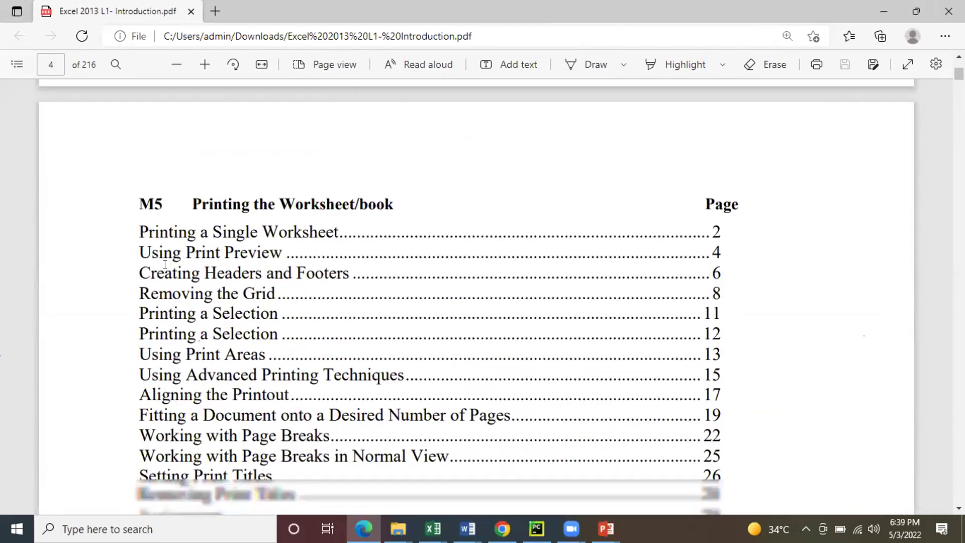
pyautogui.scroll(-6, 165, 264)
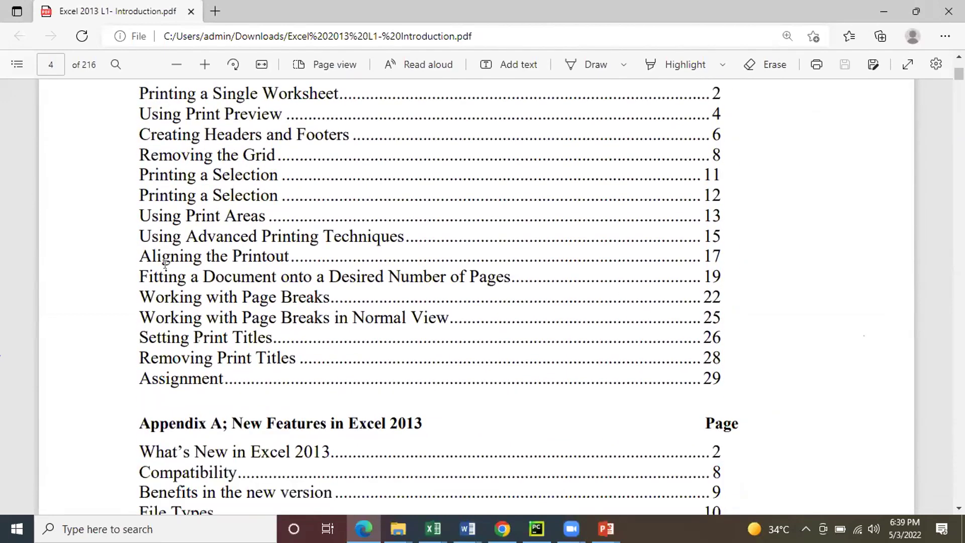
pyautogui.scroll(-7, 165, 265)
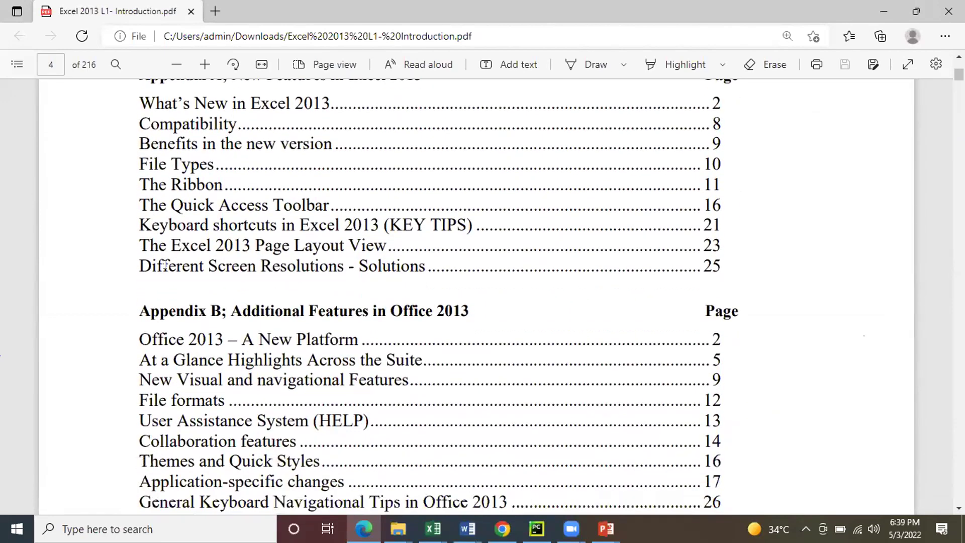
pyautogui.scroll(-7, 164, 264)
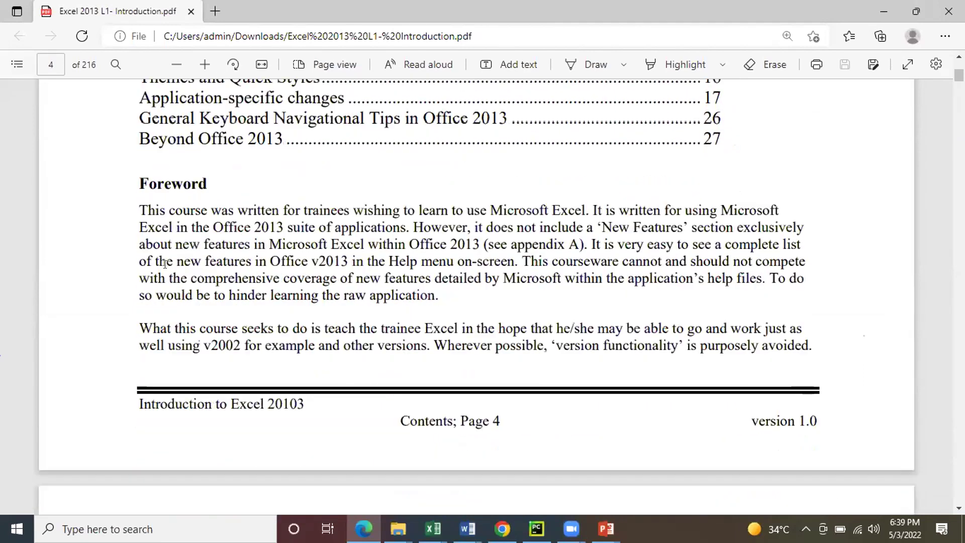
# Look through the Module 1: Excel Essentials objectives and topics up to the Starting Excel introduction.
pyautogui.scroll(-6, 164, 264)
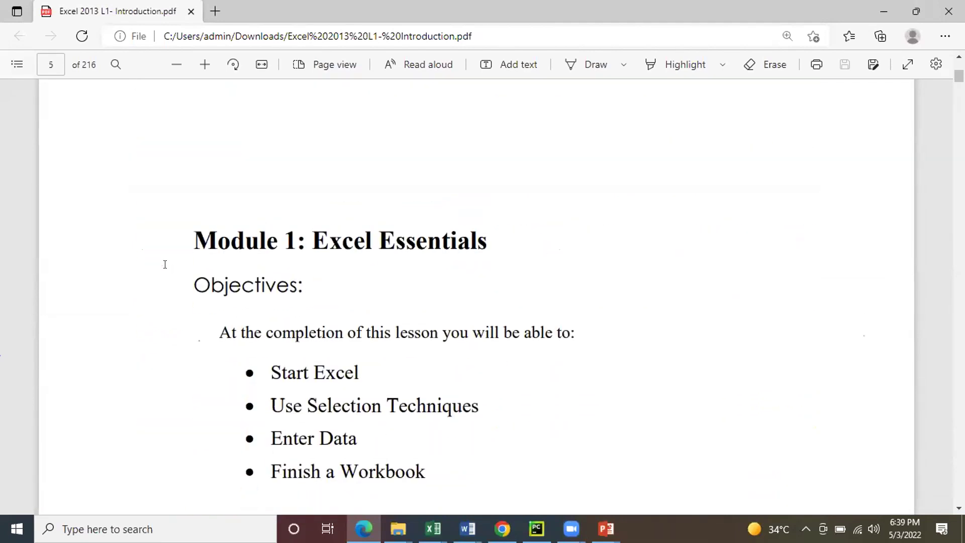
pyautogui.scroll(-10, 165, 265)
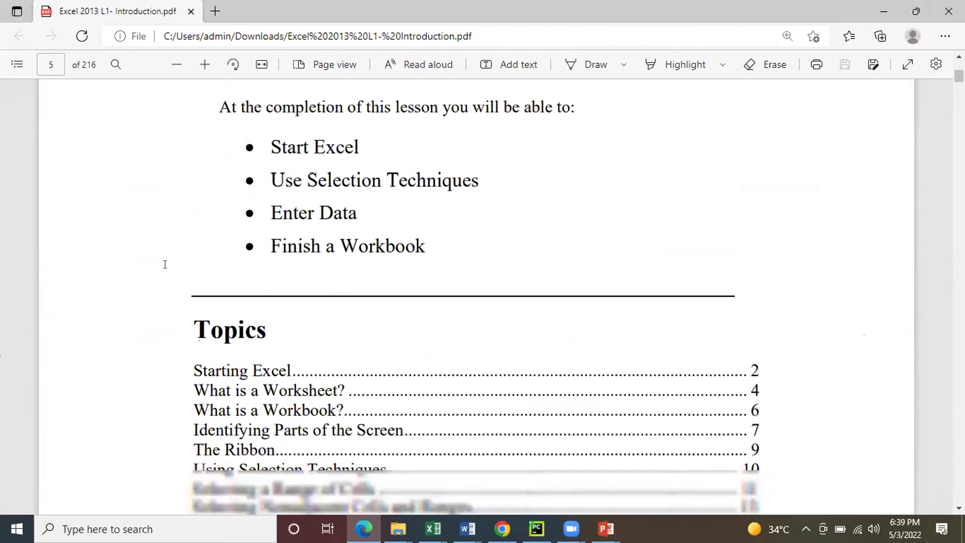
pyautogui.scroll(-4, 165, 264)
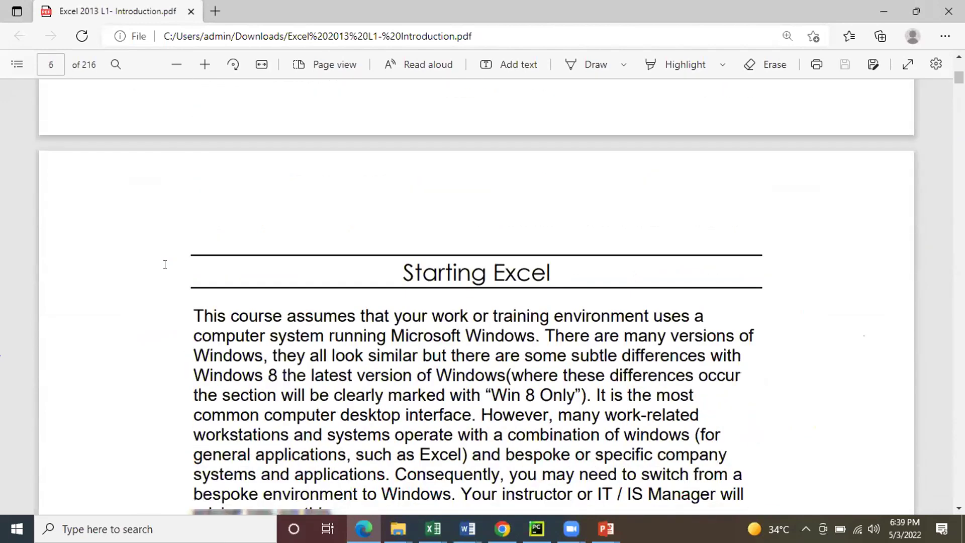
pyautogui.scroll(-1, 165, 265)
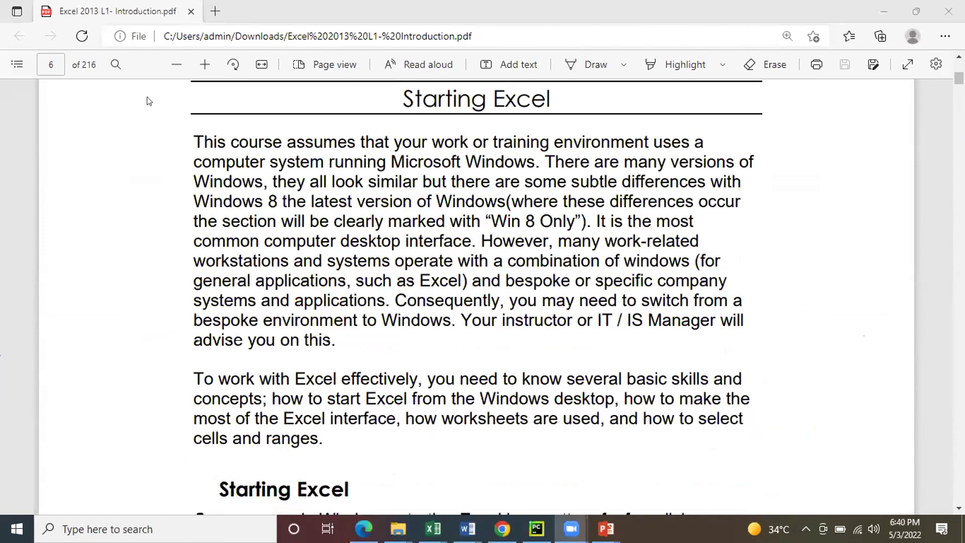
# Search Windows for "excel", start Excel with a blank workbook, and switch back to the course PDF in Edge.
pyautogui.click(100, 528)
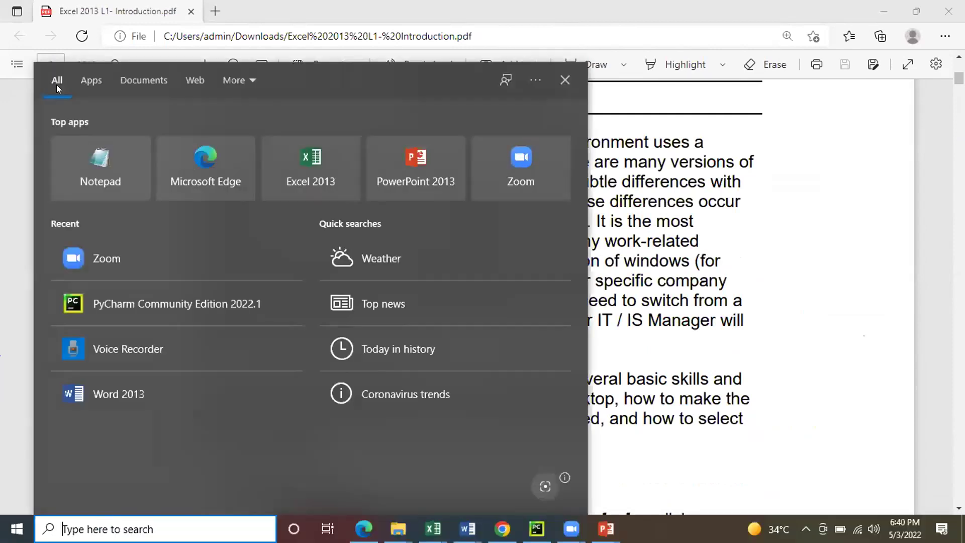
pyautogui.write('excel')
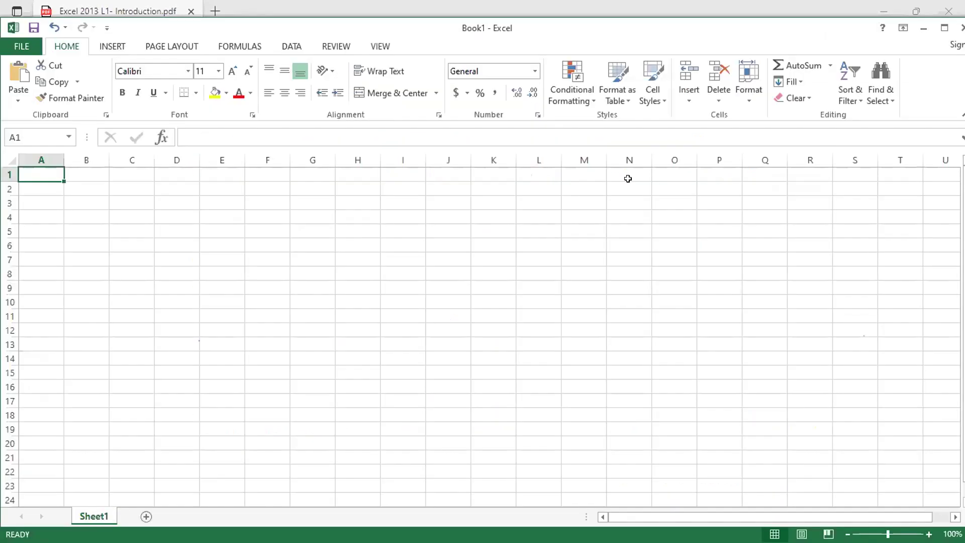
pyautogui.hotkey('alt', 'Tab')
pyautogui.hotkey('alt', 'Tab')
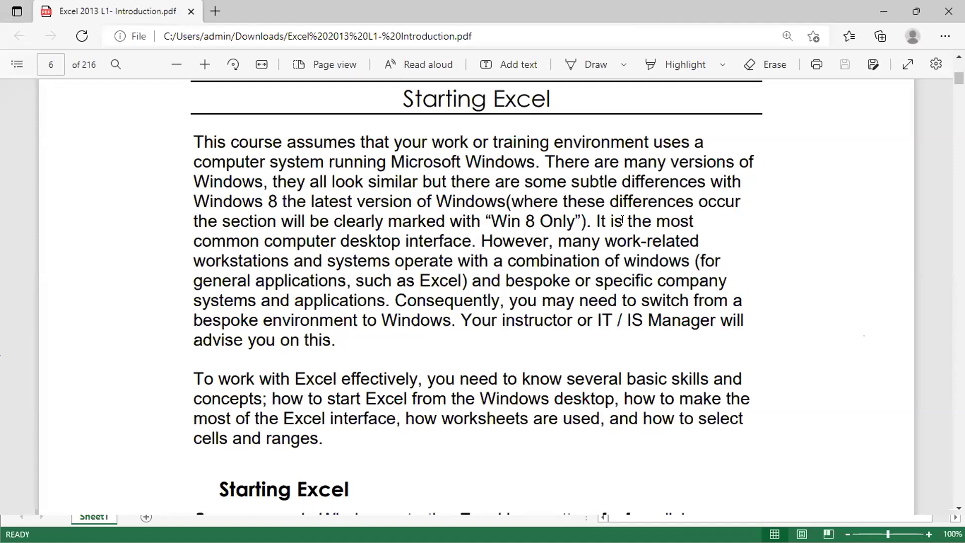
# Read the Starting Excel section on page 6, including the METHOD and EXERCISE steps for loading Excel.
pyautogui.scroll(-5, 621, 219)
pyautogui.scroll(5, 622, 219)
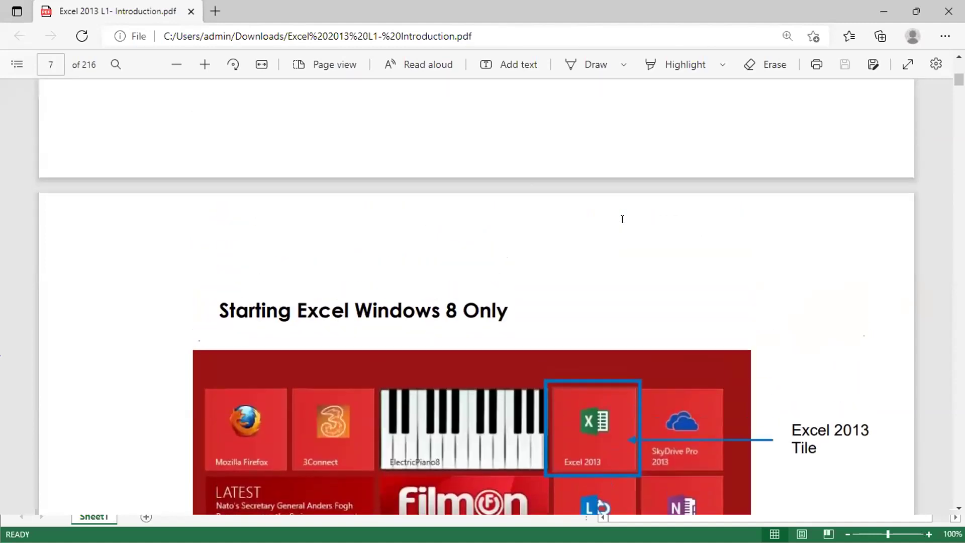
pyautogui.scroll(3, 621, 219)
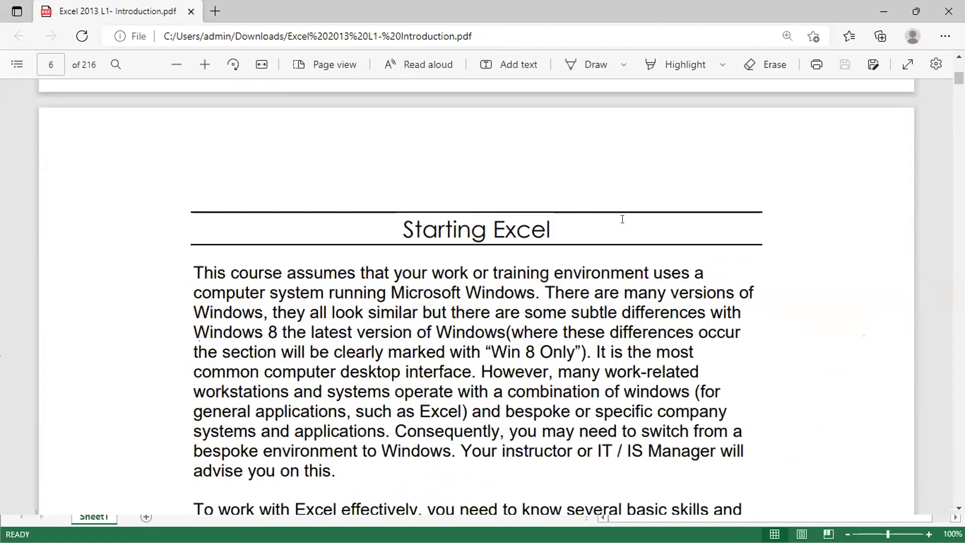
pyautogui.scroll(-9, 622, 219)
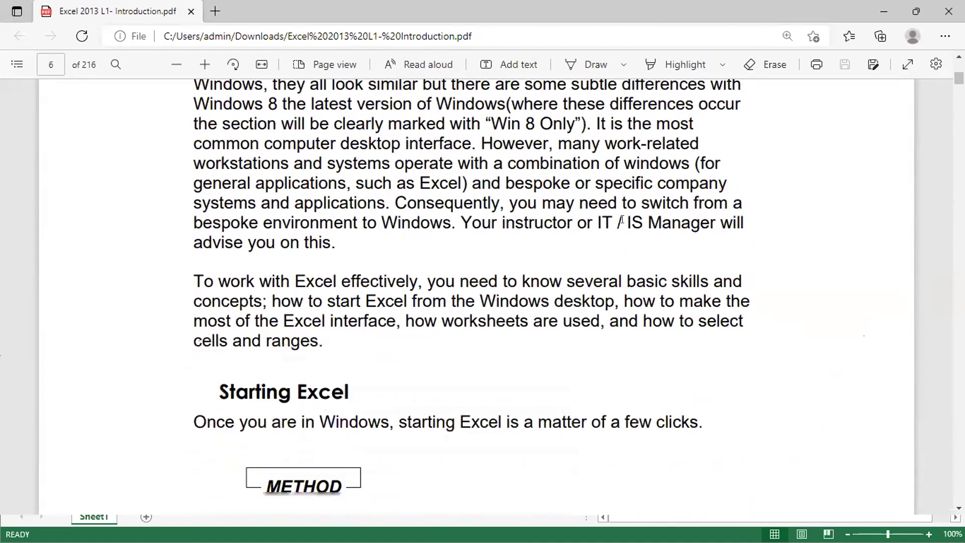
pyautogui.scroll(-3, 622, 219)
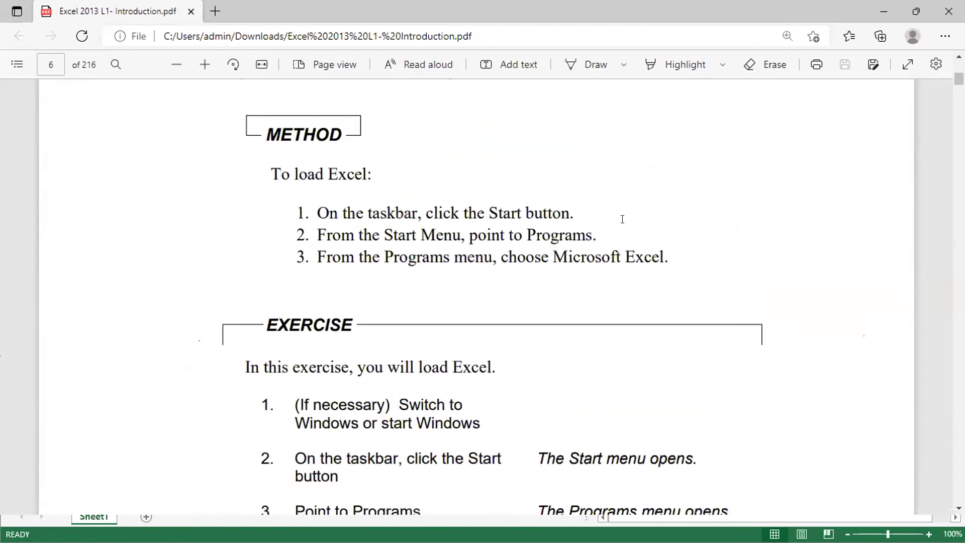
pyautogui.scroll(-3, 622, 219)
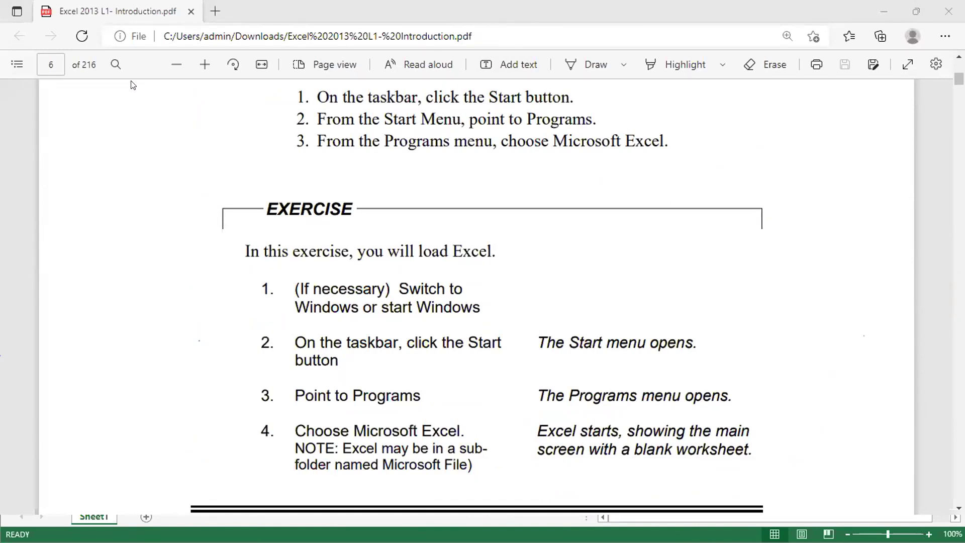
pyautogui.click(258, 328)
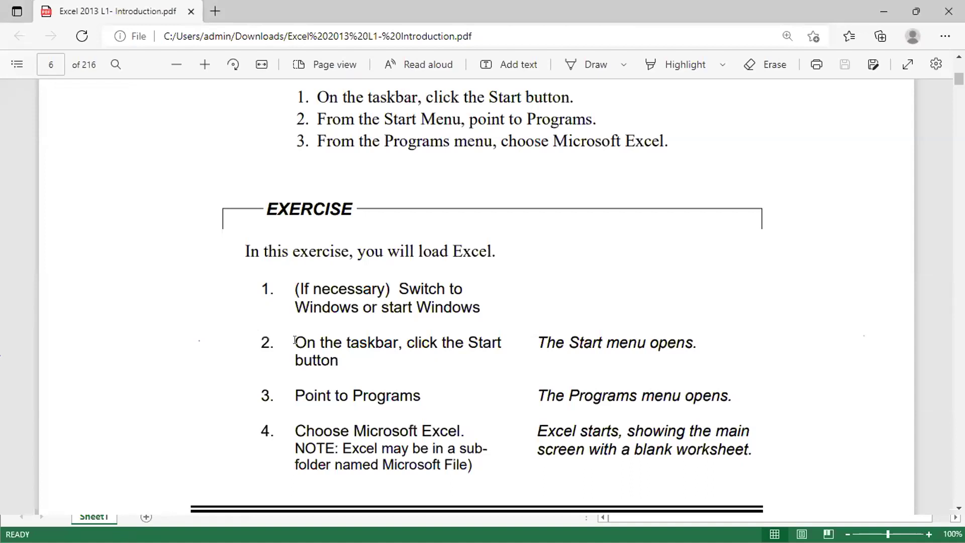
pyautogui.scroll(-3, 295, 340)
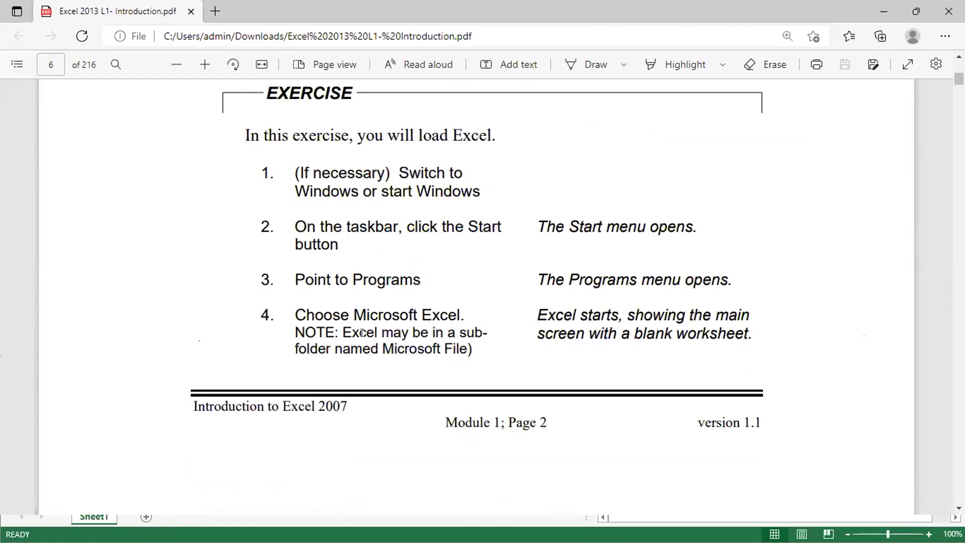
# Read the Starting Excel Windows 8 Only section on page 7, including the tile illustration and the METHOD steps.
pyautogui.scroll(-1, 377, 334)
pyautogui.scroll(-6, 378, 333)
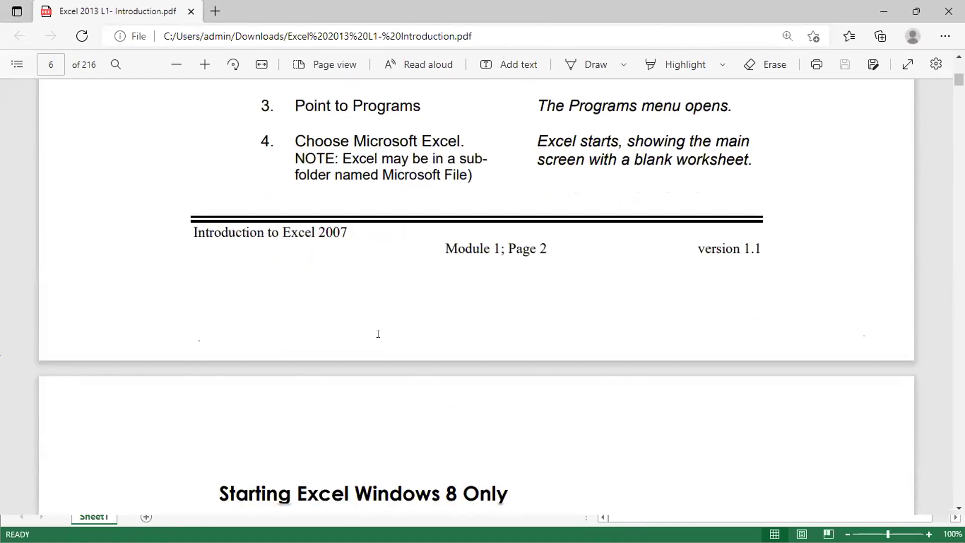
pyautogui.scroll(-4, 378, 334)
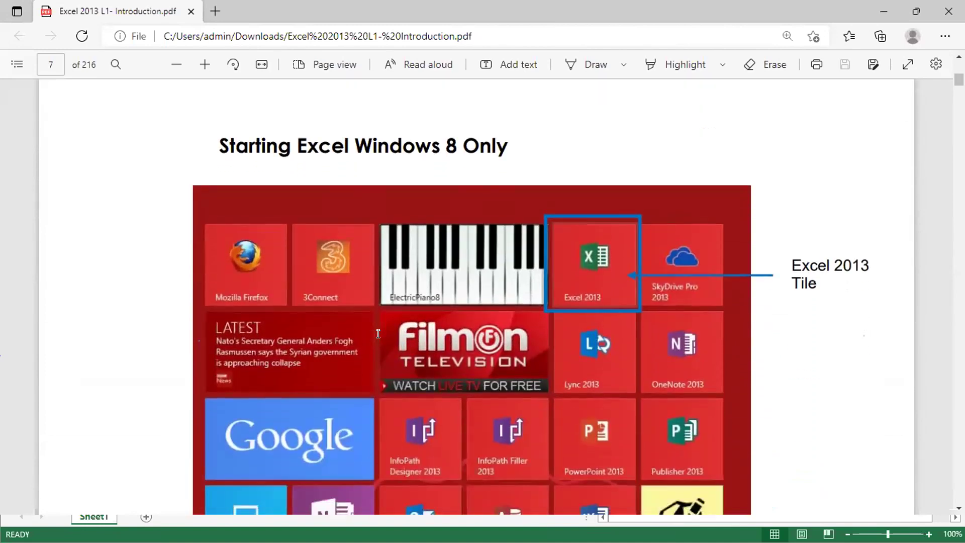
pyautogui.scroll(-5, 377, 334)
pyautogui.scroll(-8, 377, 333)
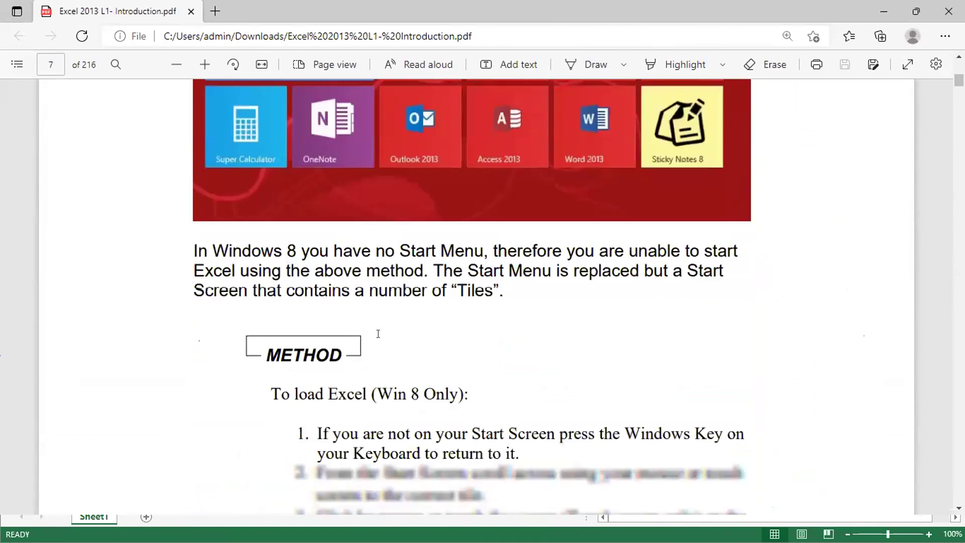
pyautogui.scroll(-1, 378, 334)
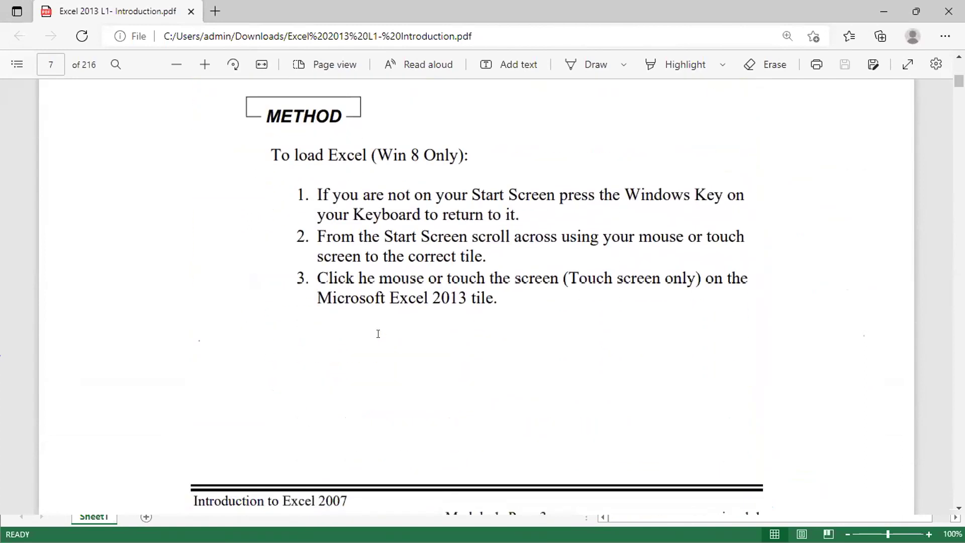
pyautogui.scroll(-1, 378, 333)
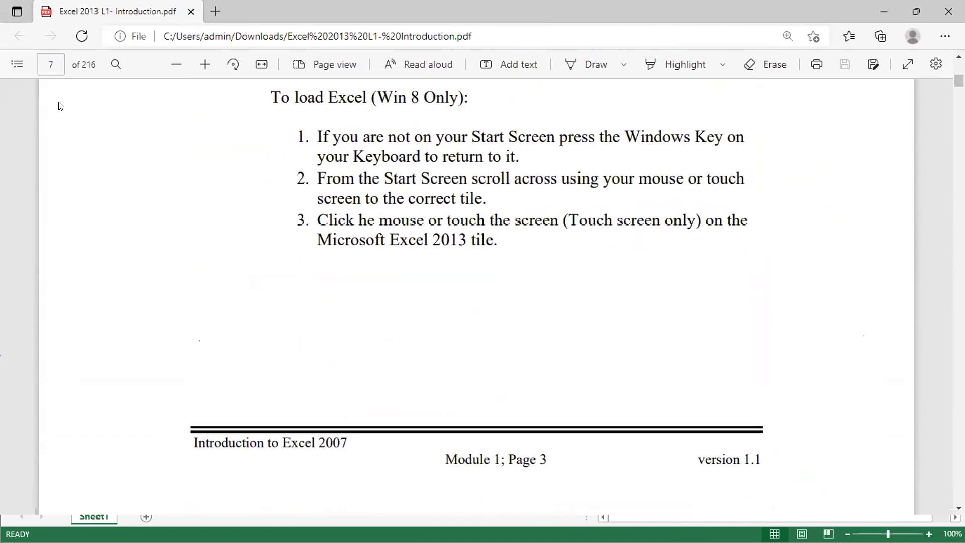
pyautogui.press('super')
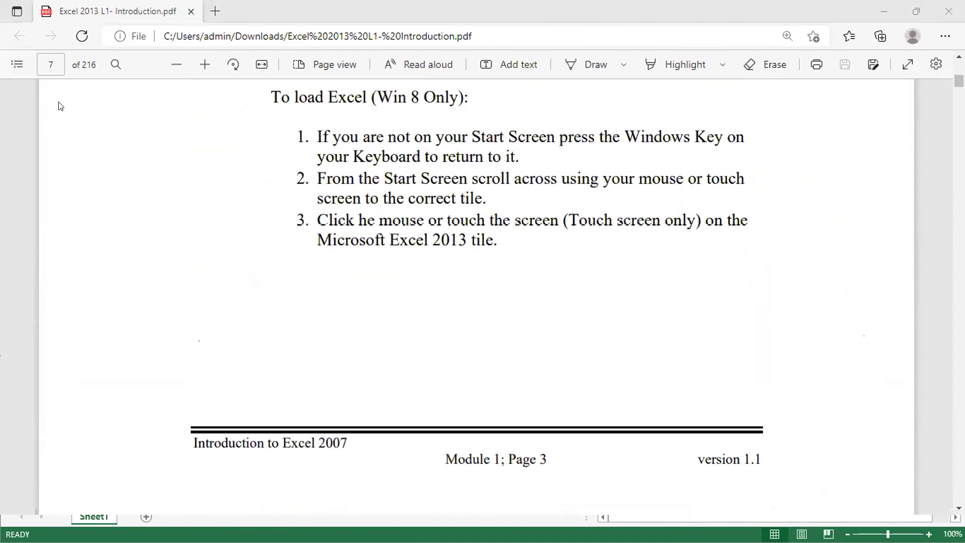
pyautogui.press('super')
# Read the What is a Worksheet? section on page 8, highlighting the row and column counts in its second paragraph.
pyautogui.scroll(-10, 395, 158)
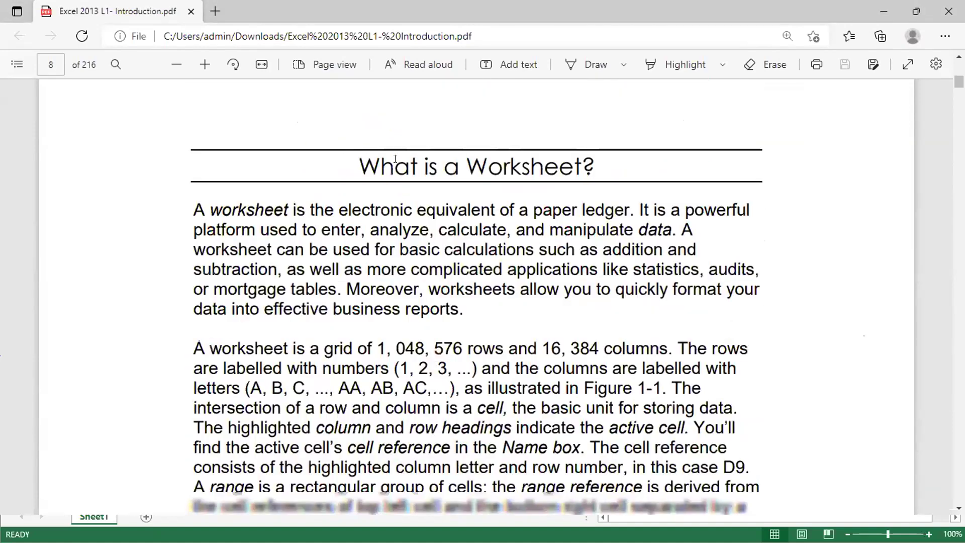
pyautogui.scroll(-1, 395, 158)
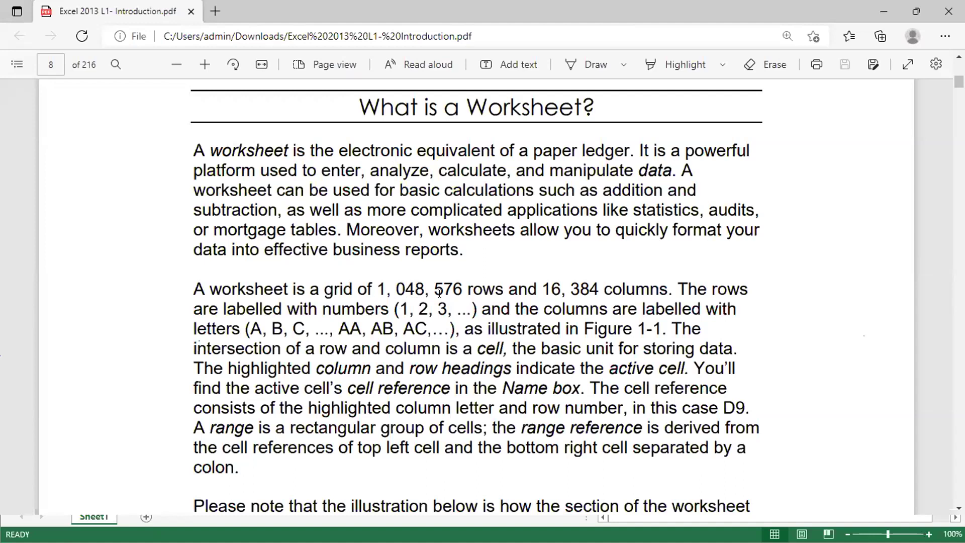
pyautogui.moveTo(473, 284); pyautogui.dragTo(372, 279)
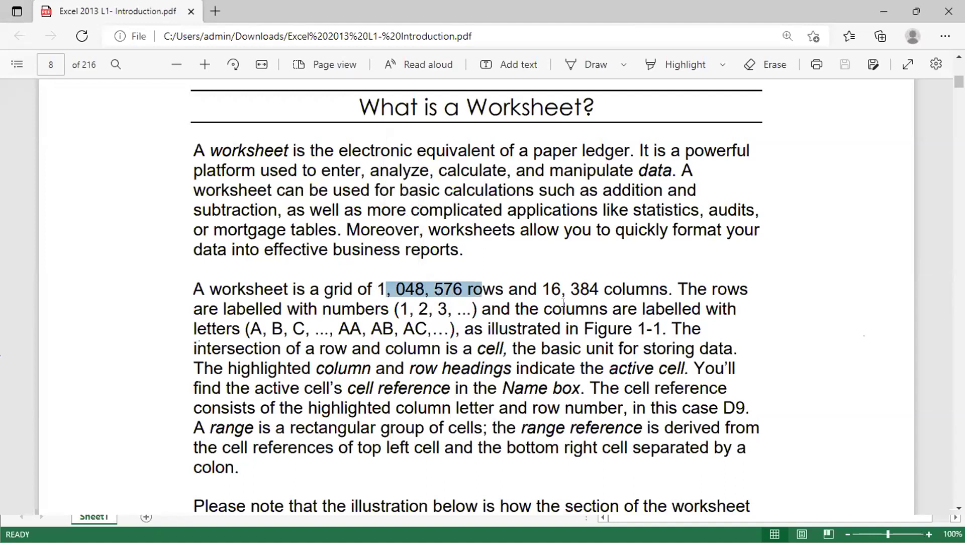
pyautogui.click(542, 293)
pyautogui.moveTo(541, 284); pyautogui.dragTo(613, 289)
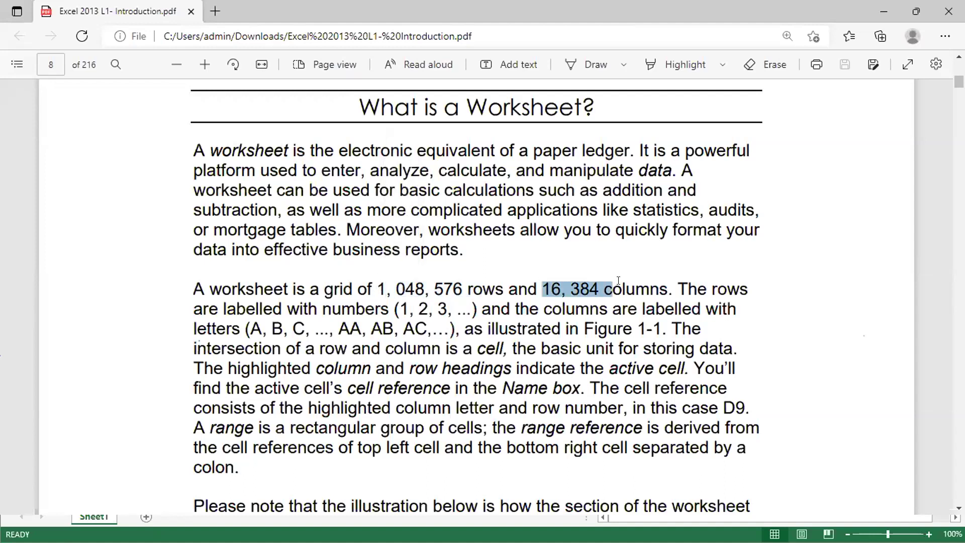
pyautogui.click(552, 335)
pyautogui.scroll(-1, 551, 335)
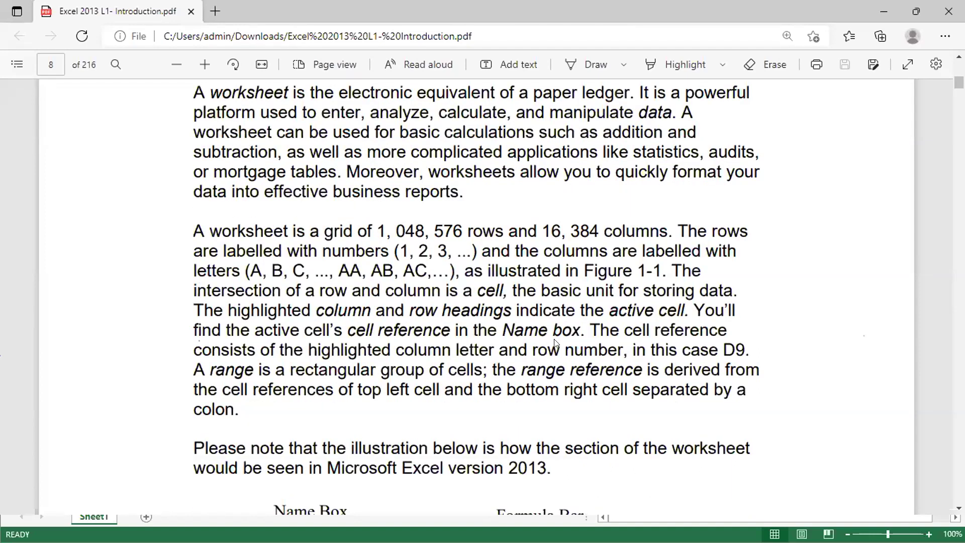
# Compare the blank Book1 workbook in Excel with the labelled worksheet illustration on page 8 of the PDF.
pyautogui.hotkey('alt', 'Tab')
pyautogui.hotkey('alt', 'Tab')
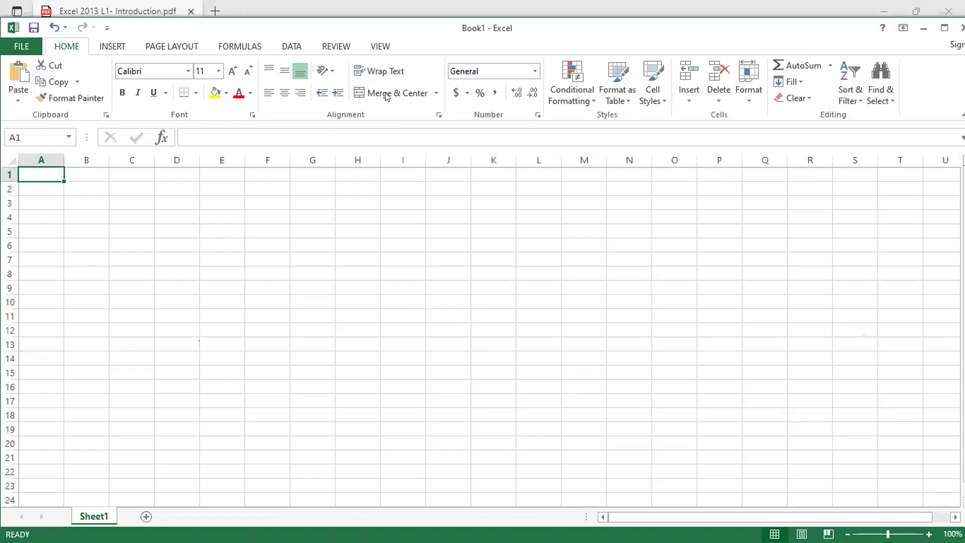
pyautogui.hotkey('alt', 'Tab')
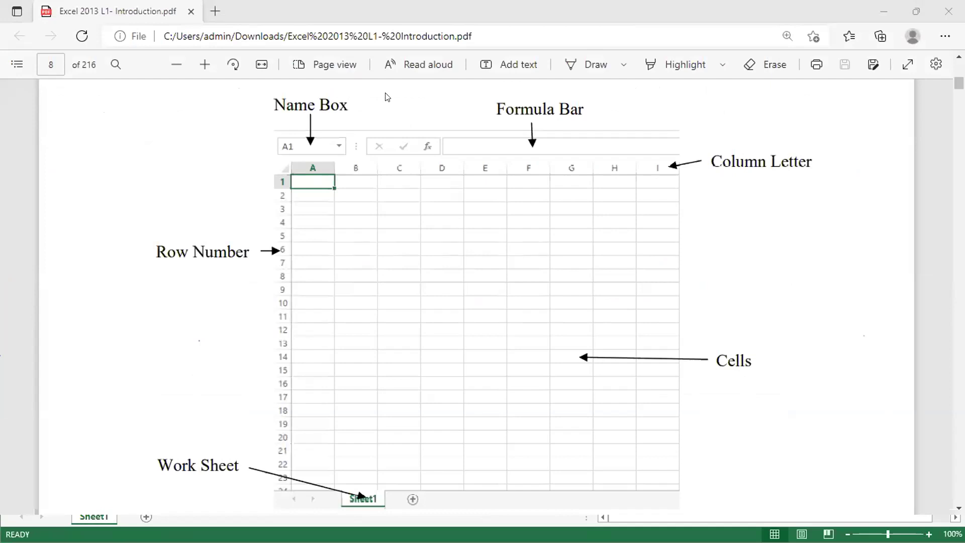
pyautogui.rightClick(381, 196)
pyautogui.click(379, 193)
pyautogui.click(344, 469)
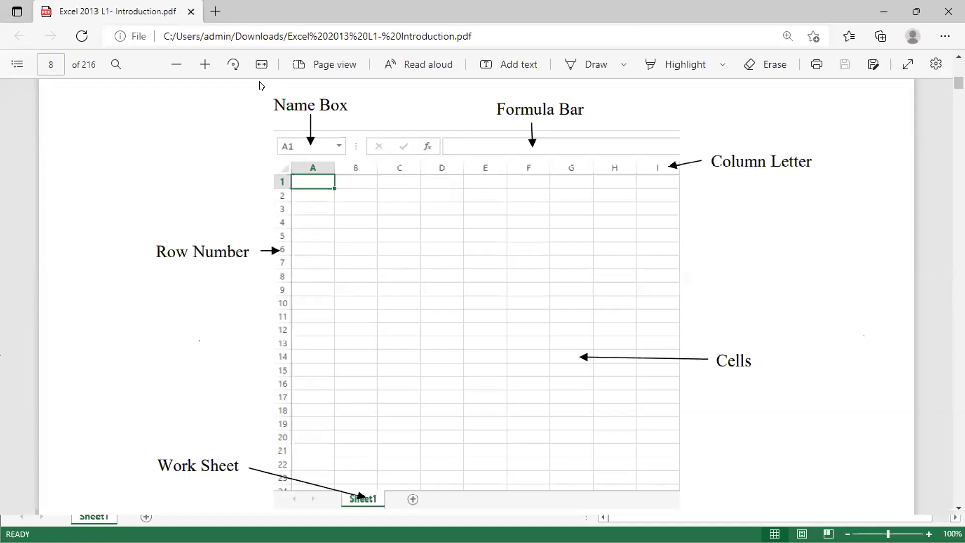
pyautogui.hotkey('alt', 'Tab')
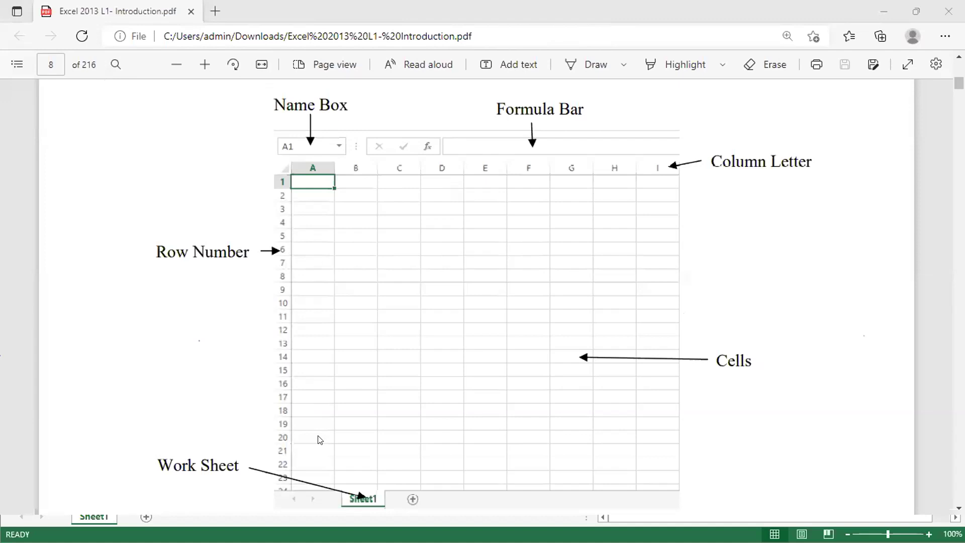
# View Figure 1-2 on page 9, which illustrates selected cells and ranges.
pyautogui.scroll(-4, 375, 389)
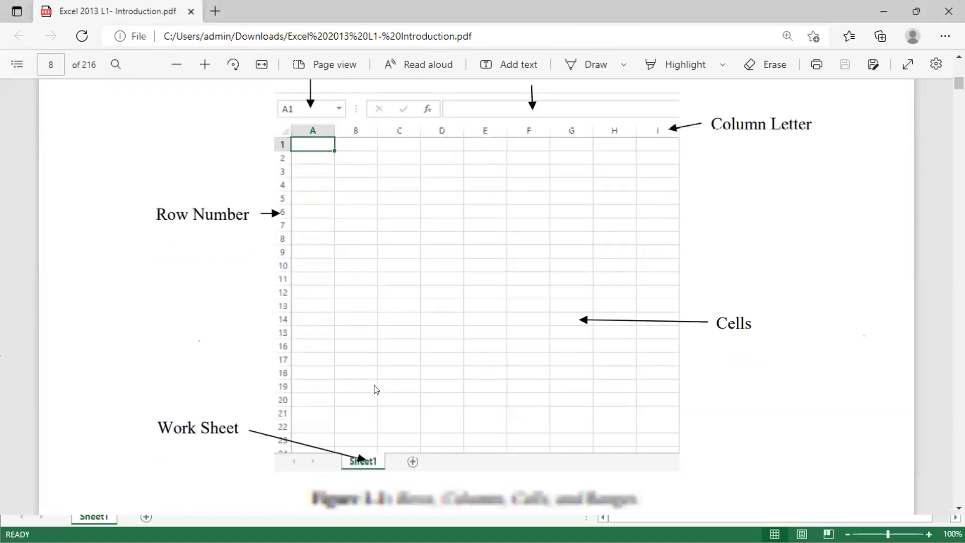
pyautogui.scroll(-15, 375, 390)
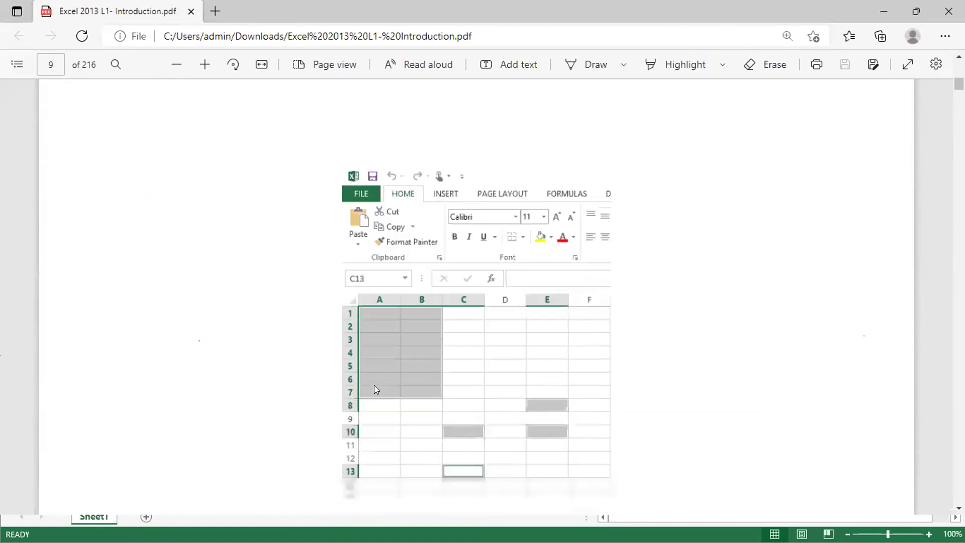
pyautogui.scroll(-1, 375, 388)
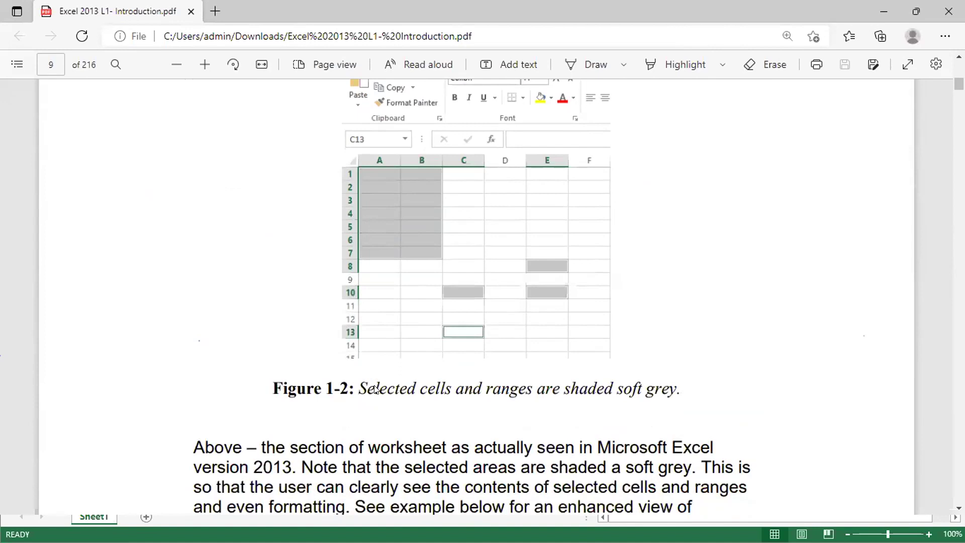
# Switch to Excel, select the range F4:J15 on Sheet1, and return to the course PDF.
pyautogui.hotkey('alt', 'Tab')
pyautogui.hotkey('alt', 'Tab')
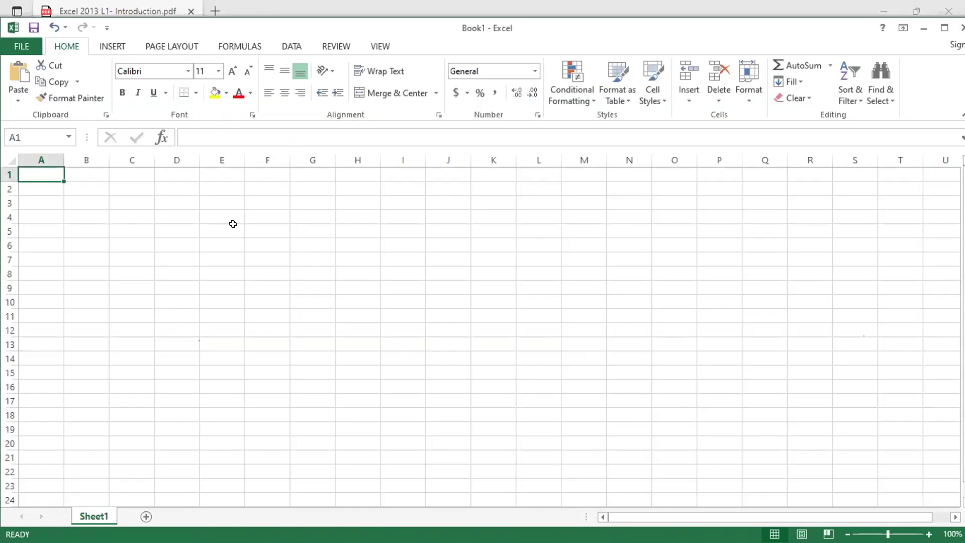
pyautogui.click(266, 211)
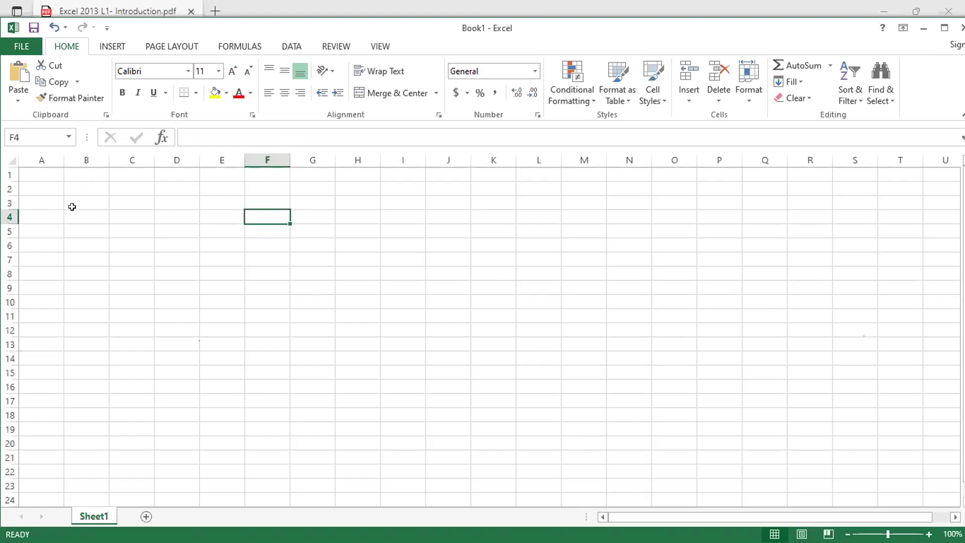
pyautogui.moveTo(253, 213); pyautogui.dragTo(428, 374)
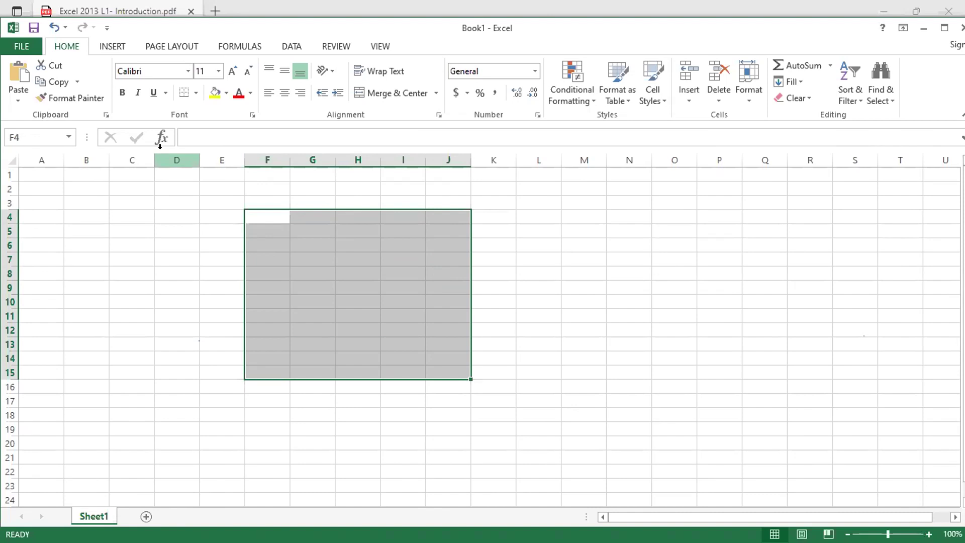
pyautogui.hotkey('alt', 'Tab')
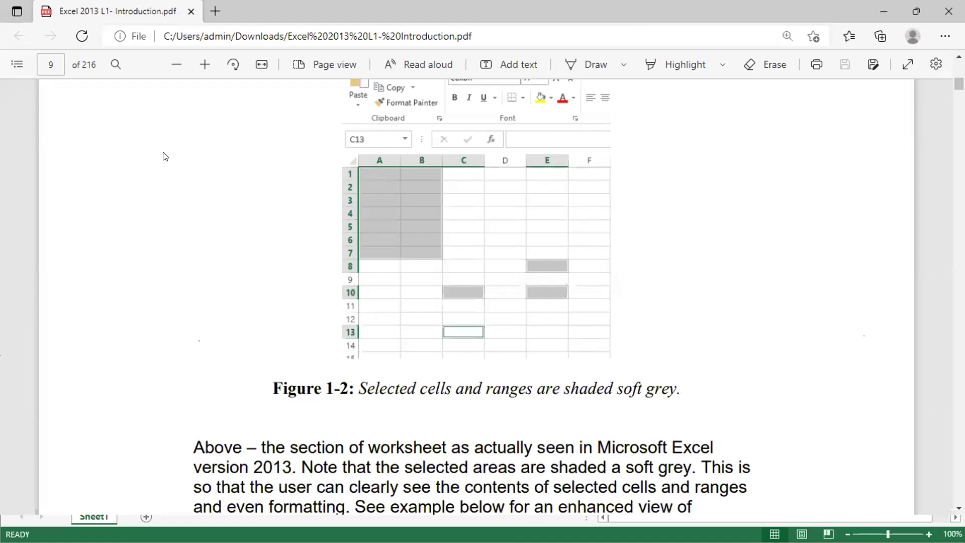
# Read the page 9 notes on selection shading with Figure 1-3, and the What is a Workbook? section on page 10.
pyautogui.scroll(-2, 165, 156)
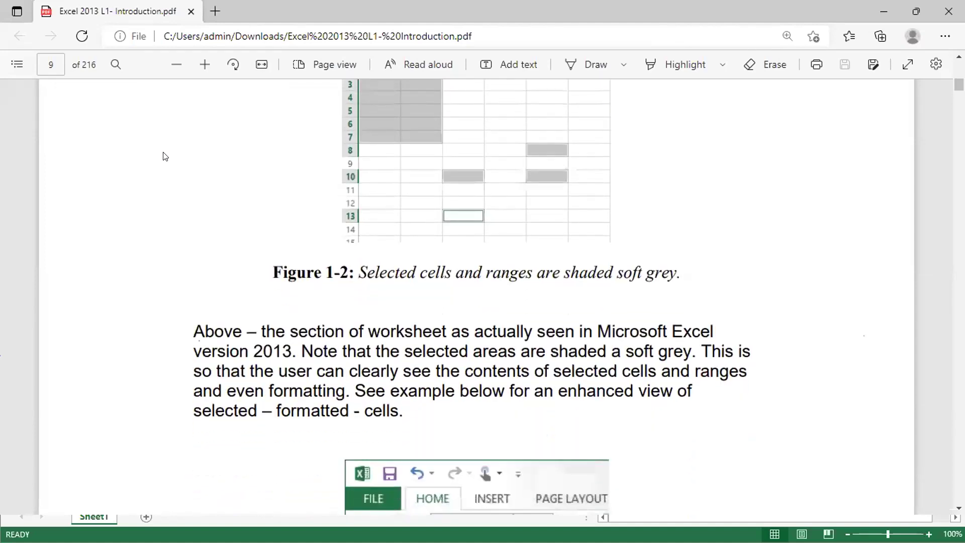
pyautogui.scroll(-2, 165, 156)
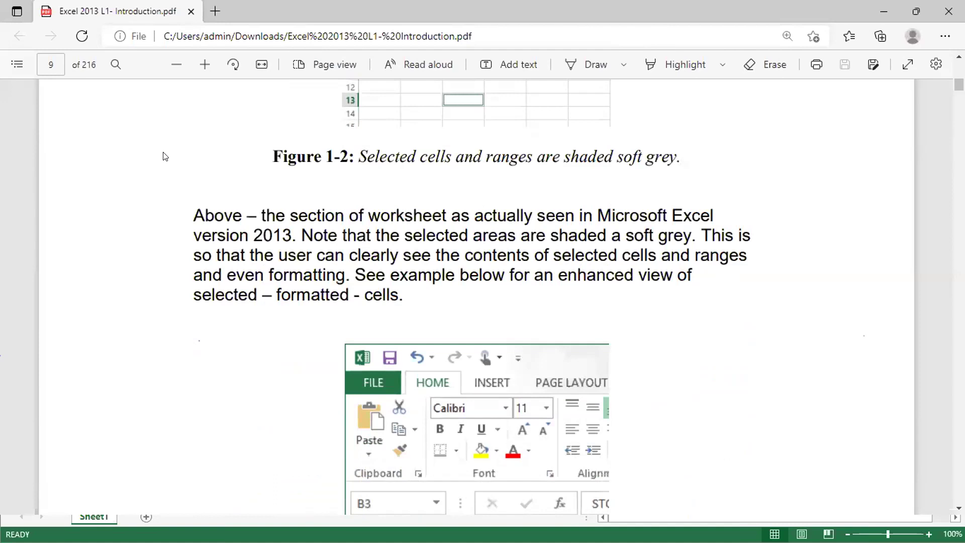
pyautogui.scroll(-5, 164, 157)
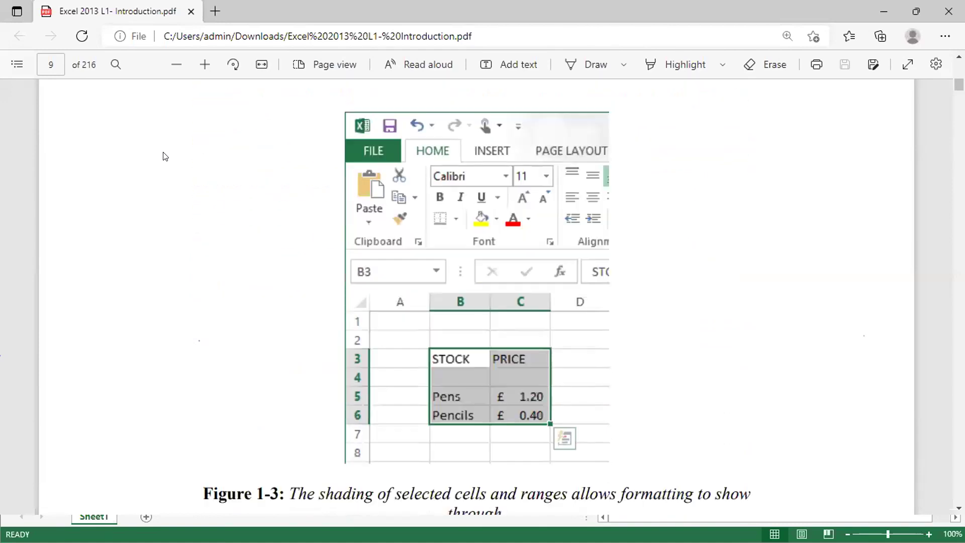
pyautogui.scroll(-1, 164, 156)
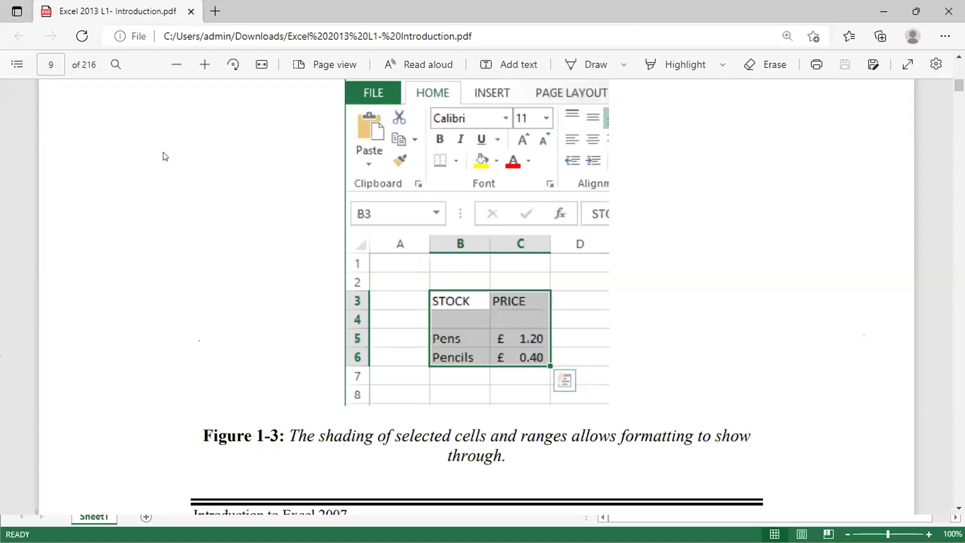
pyautogui.scroll(-5, 163, 157)
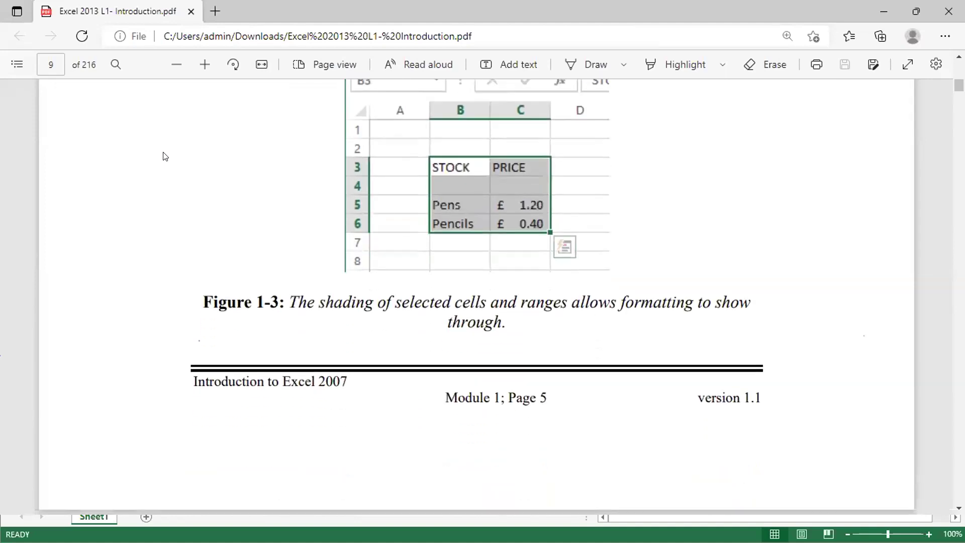
pyautogui.scroll(-4, 164, 156)
pyautogui.scroll(-2, 163, 157)
pyautogui.scroll(-4, 163, 156)
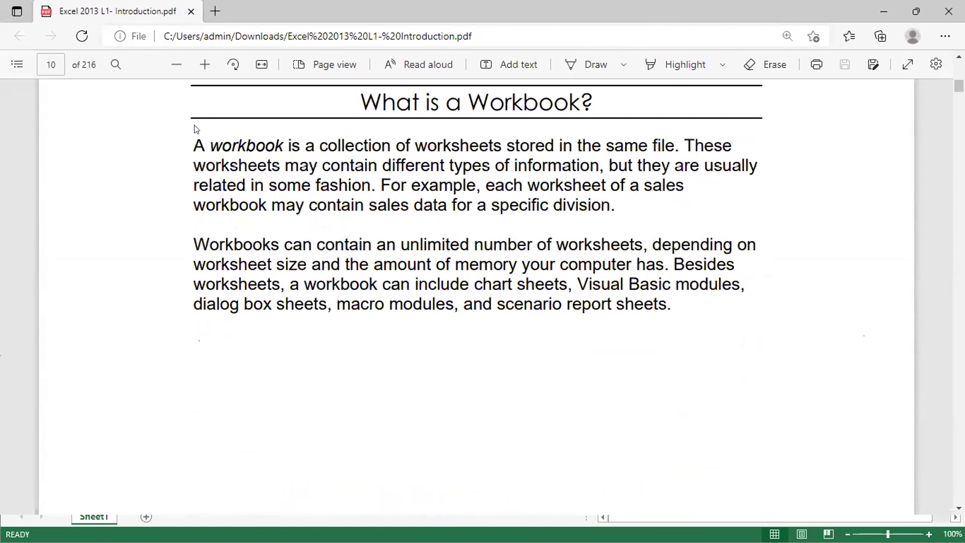
# Switch to Excel, add three new worksheets after Sheet1 in Book1, and return to the course PDF.
pyautogui.hotkey('alt', 'Tab')
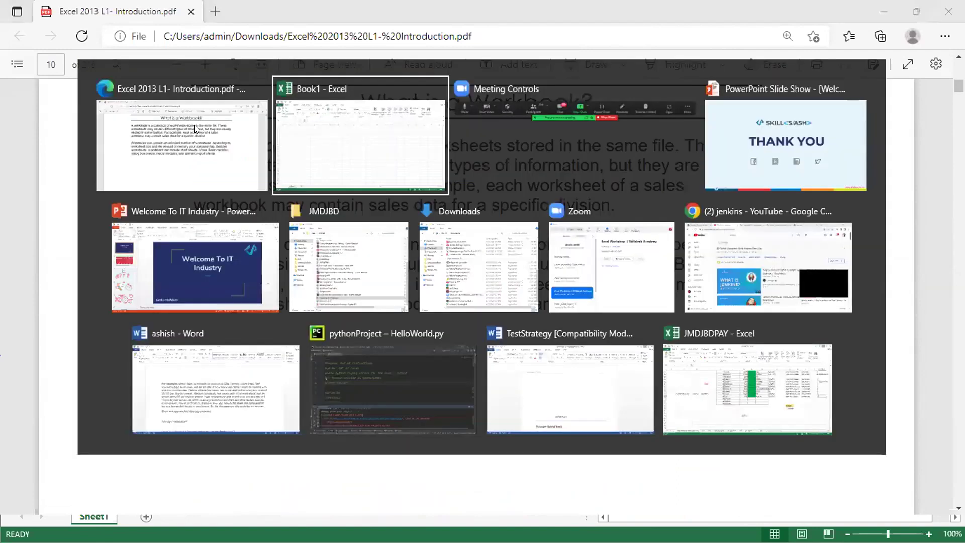
pyautogui.click(109, 142)
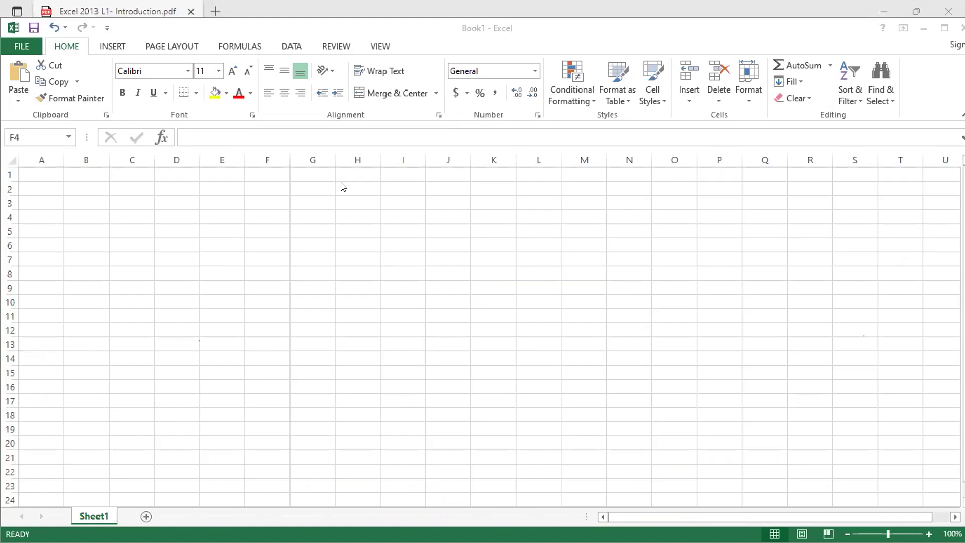
pyautogui.click(143, 515)
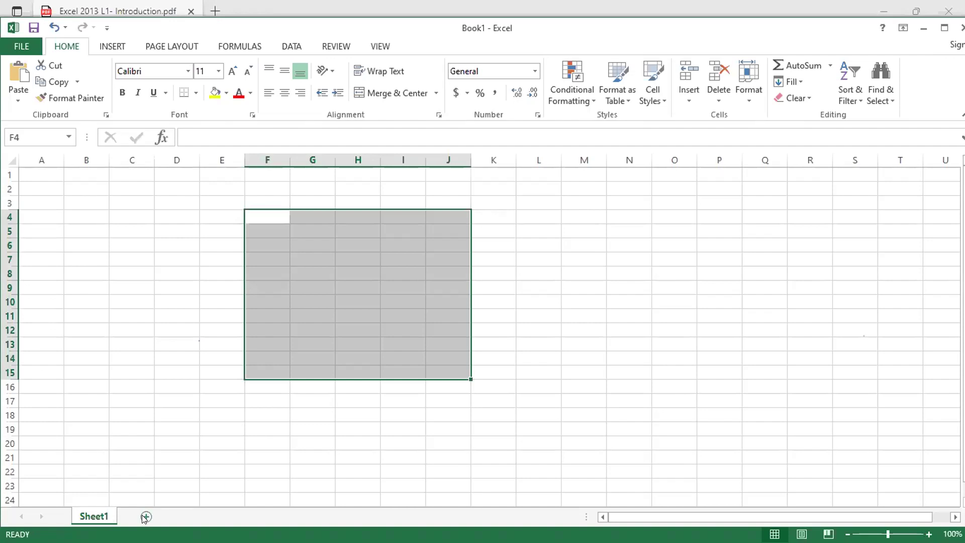
pyautogui.click(145, 516)
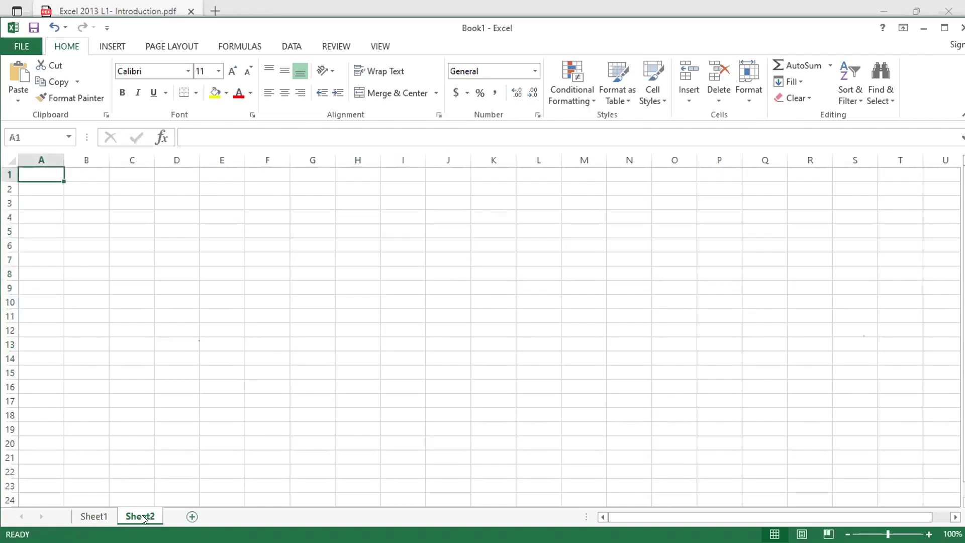
pyautogui.click(189, 517)
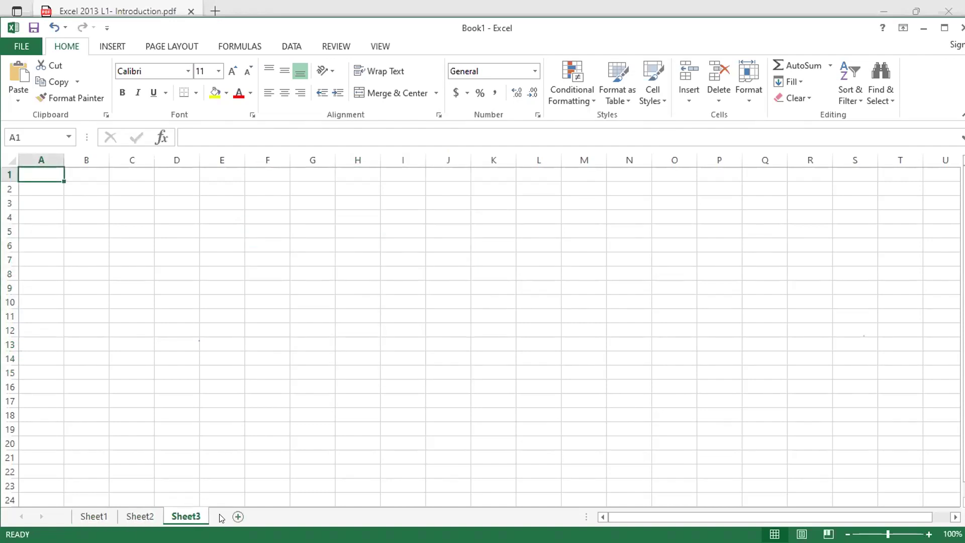
pyautogui.click(235, 517)
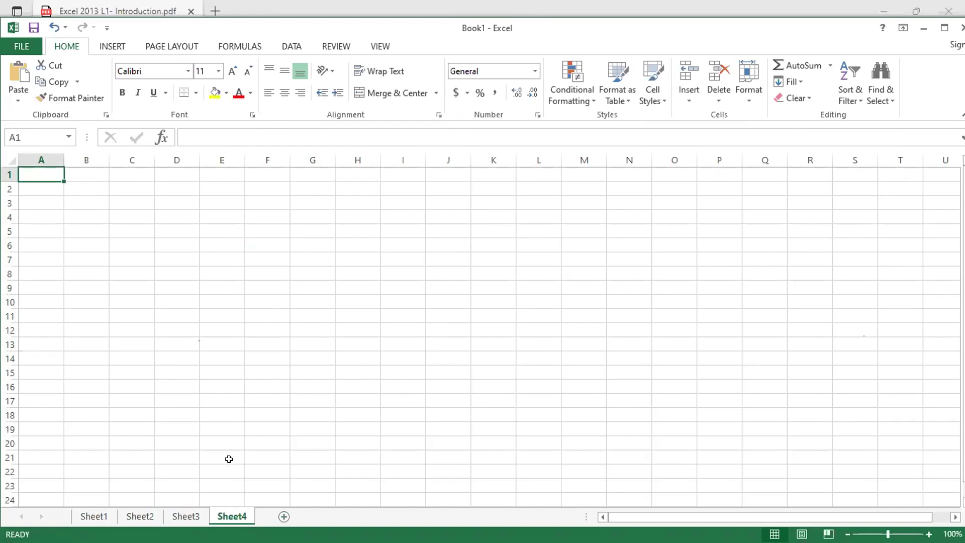
pyautogui.hotkey('alt', 'Tab')
pyautogui.hotkey('alt', 'Tab')
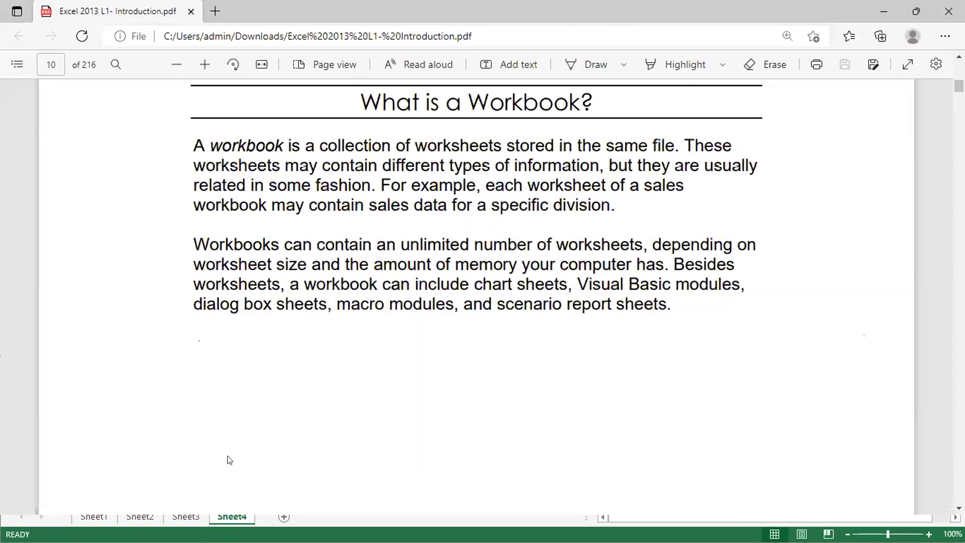
# Move on to the Identifying Parts of the Screen section on page 11 of the course PDF and view Figure 1-4.
pyautogui.hotkey('alt', 'Tab')
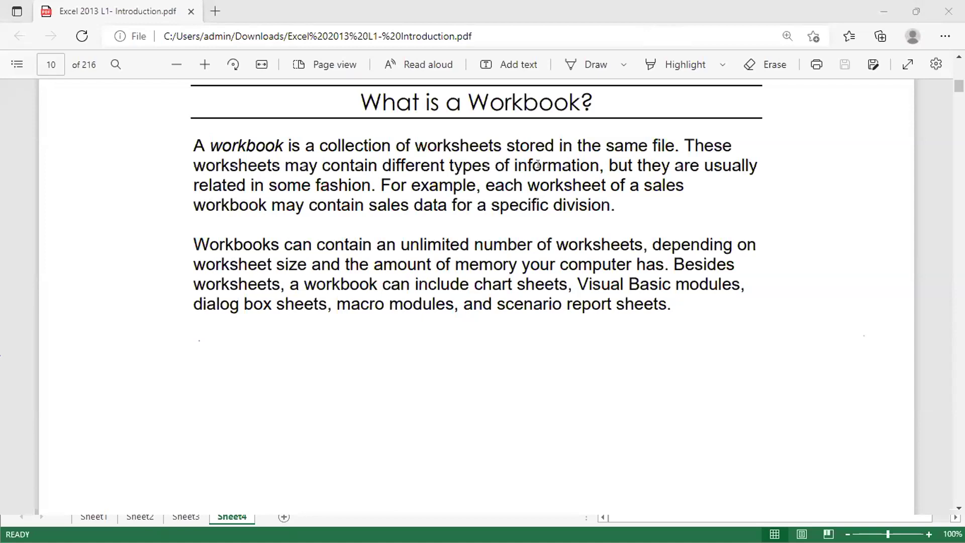
pyautogui.click(377, 277)
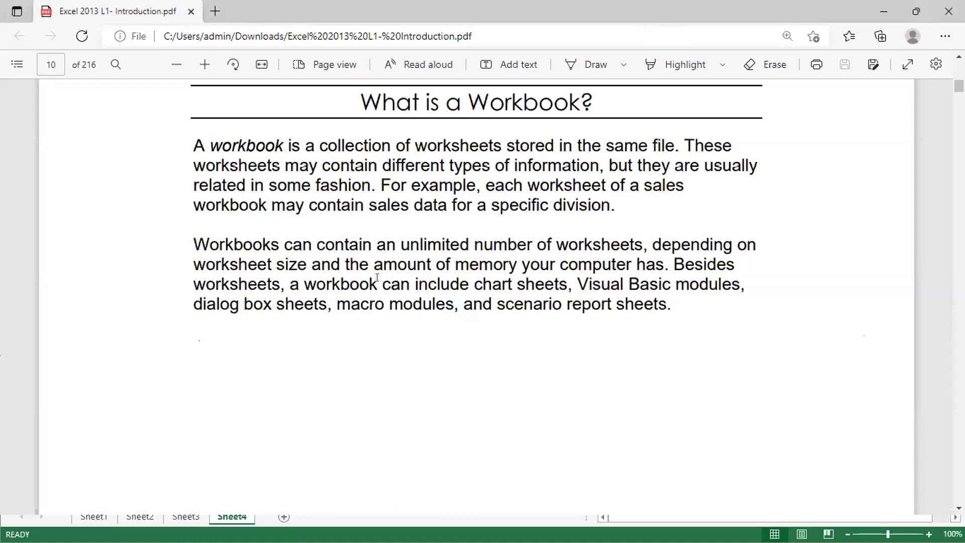
pyautogui.scroll(-5, 377, 276)
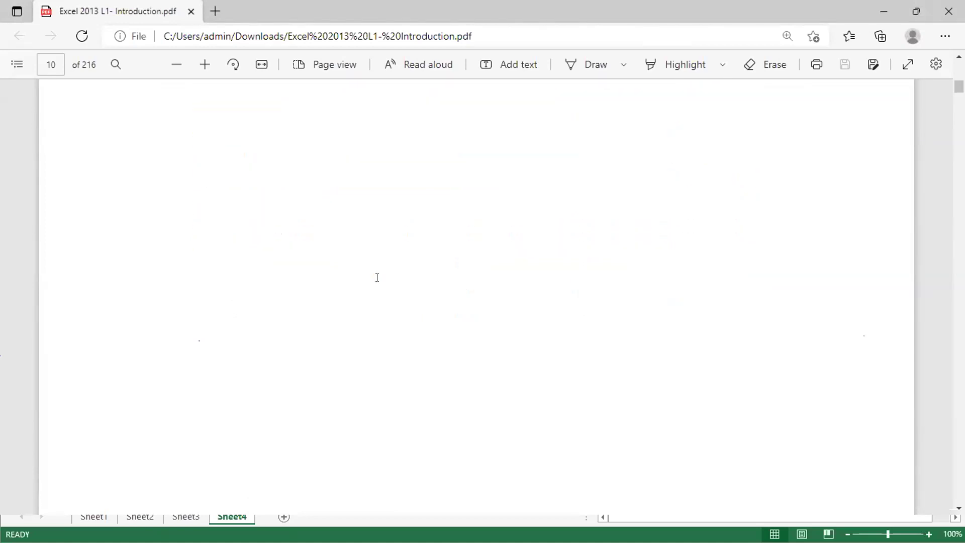
pyautogui.scroll(-5, 377, 277)
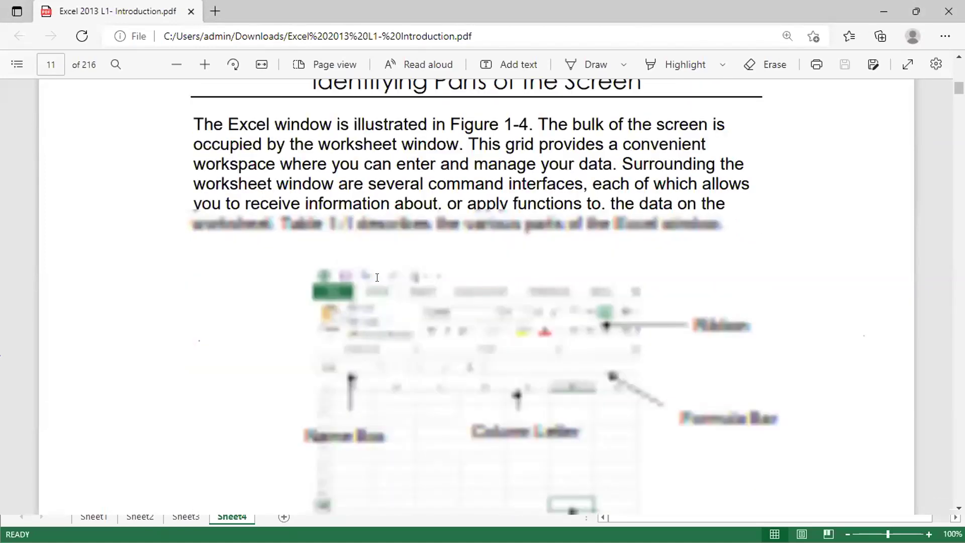
pyautogui.scroll(1, 377, 276)
pyautogui.scroll(-3, 377, 277)
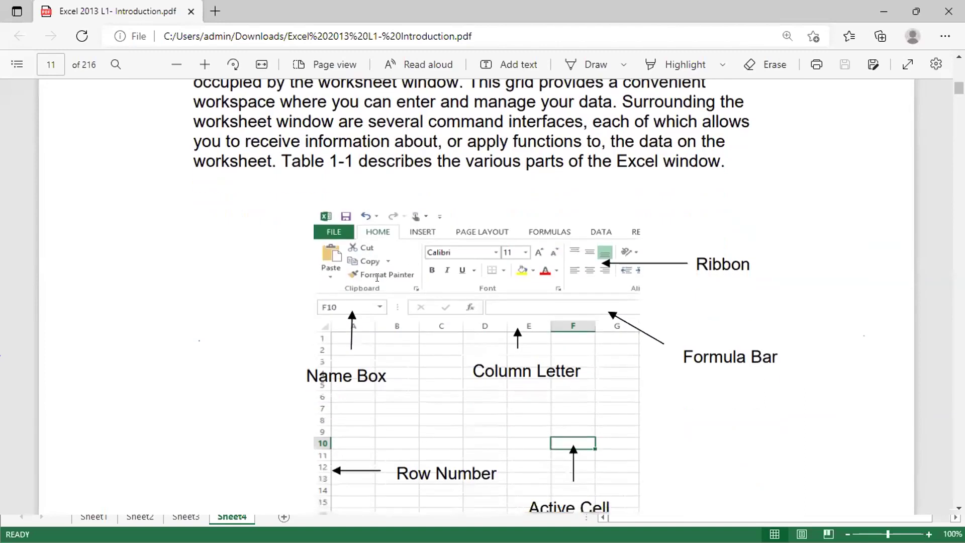
pyautogui.scroll(-1, 377, 277)
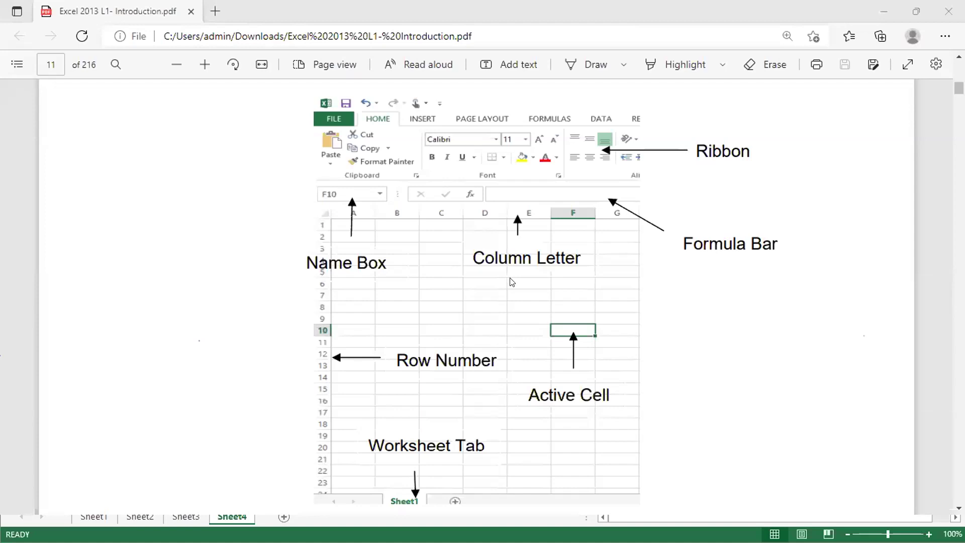
# Continue past Figure 1-5 on the Quick Access Toolbar and read Table 1-1, The Parts of the Excel Window, on page 12.
pyautogui.scroll(-9, 613, 257)
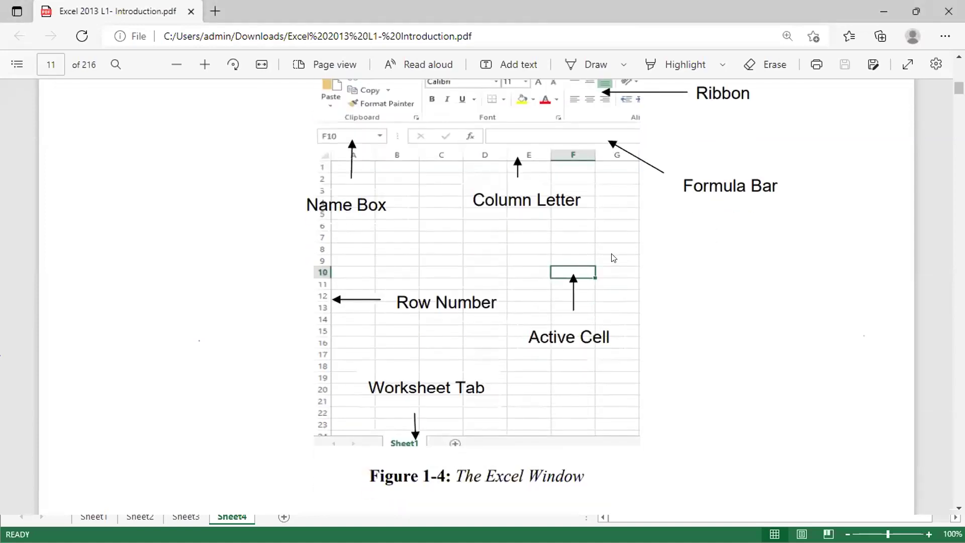
pyautogui.scroll(-10, 613, 257)
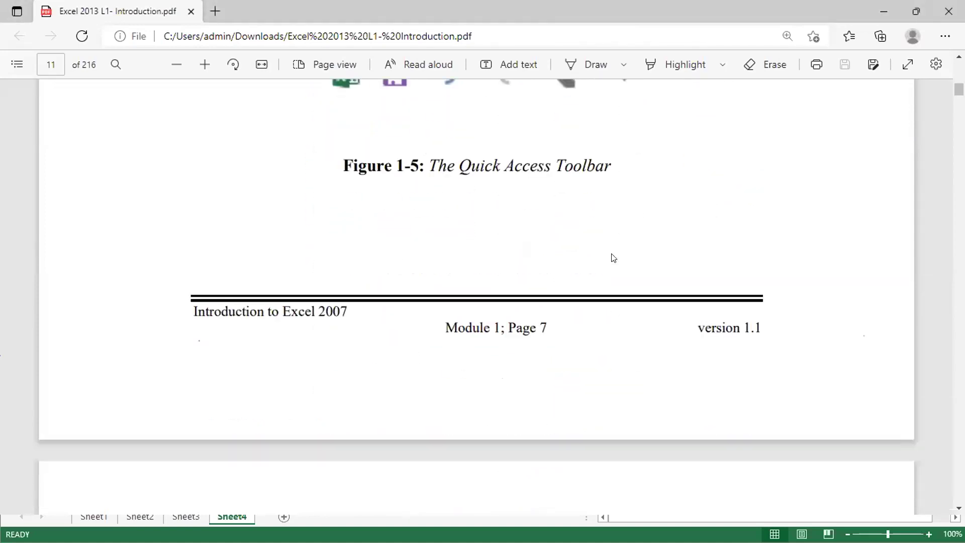
pyautogui.scroll(-3, 613, 257)
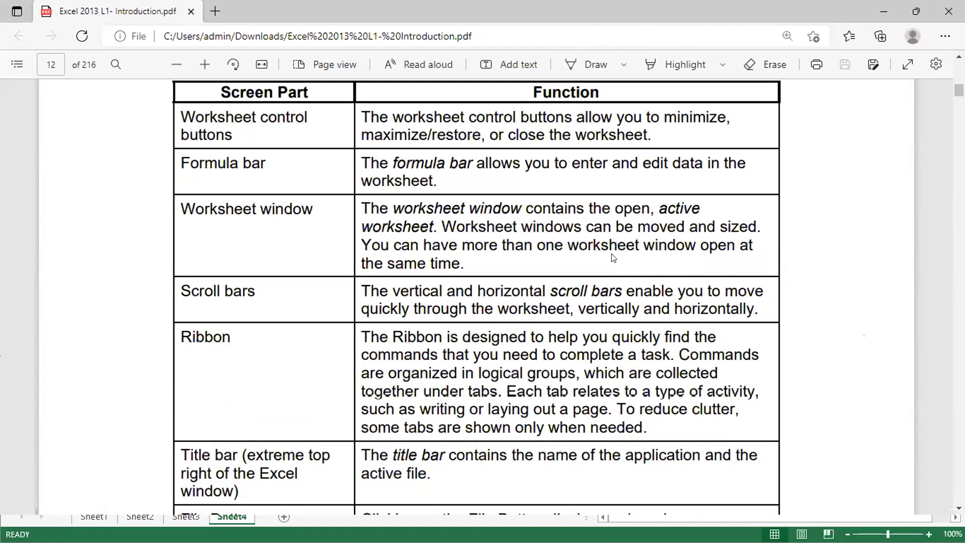
pyautogui.scroll(-3, 613, 257)
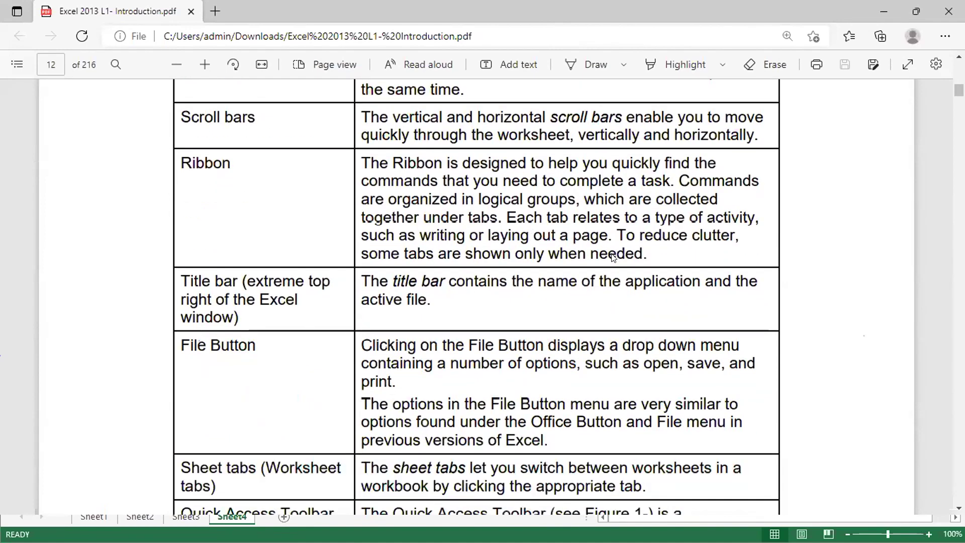
pyautogui.scroll(-4, 612, 257)
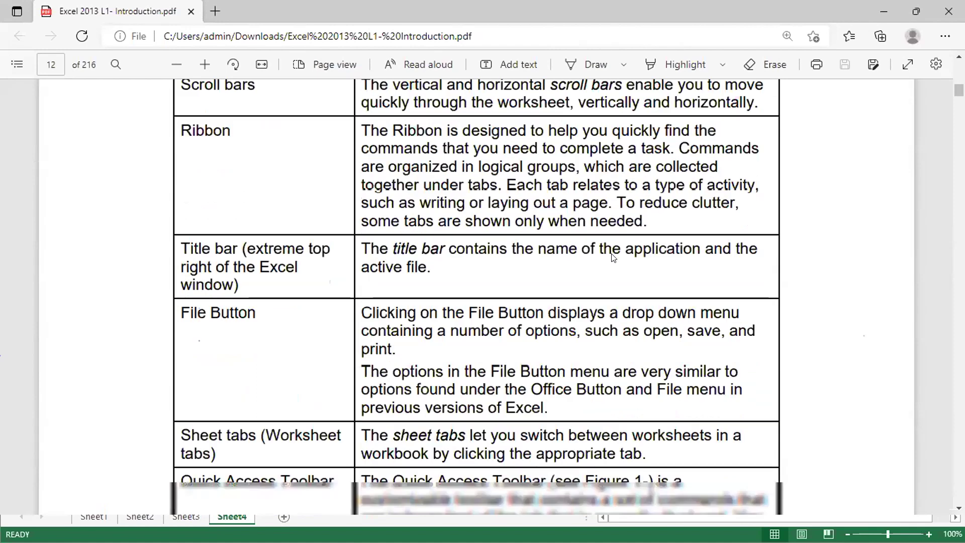
pyautogui.scroll(-4, 612, 257)
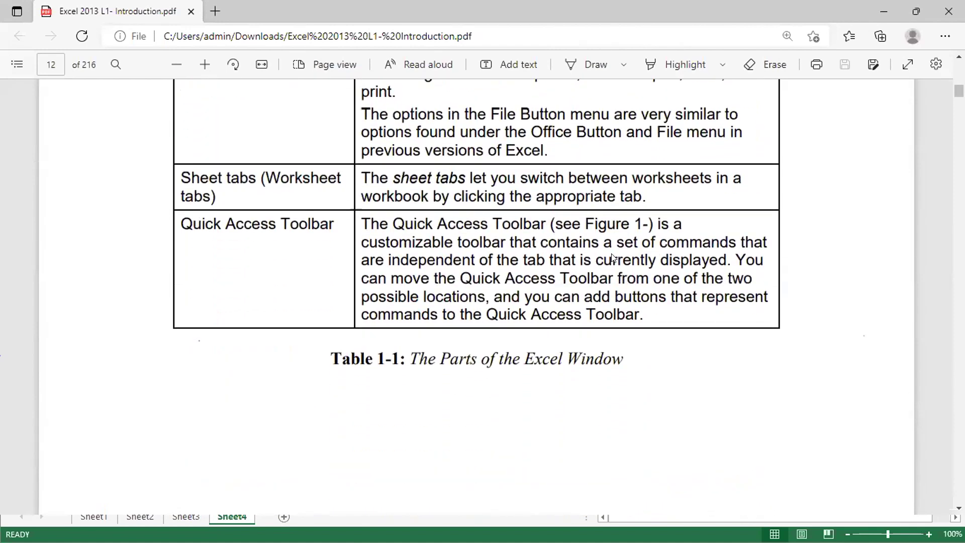
pyautogui.scroll(-5, 613, 257)
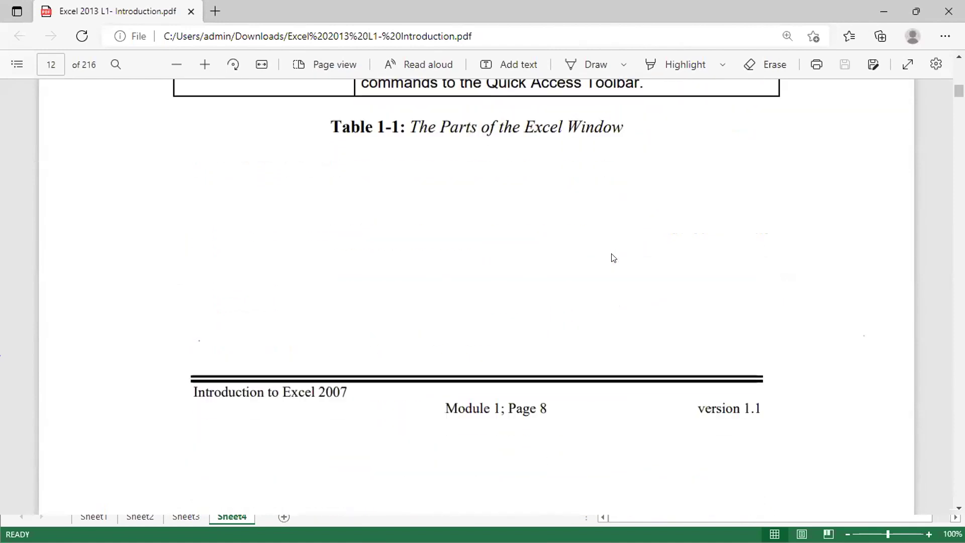
# Read The Ribbon section on page 13, look at the actual Ribbon in Excel, and return to the course PDF.
pyautogui.scroll(-5, 613, 258)
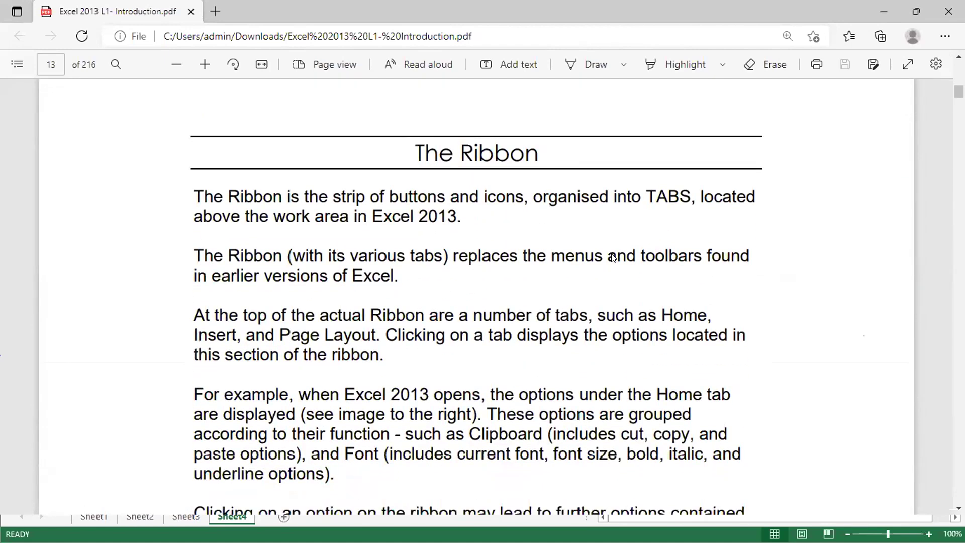
pyautogui.scroll(-1, 612, 258)
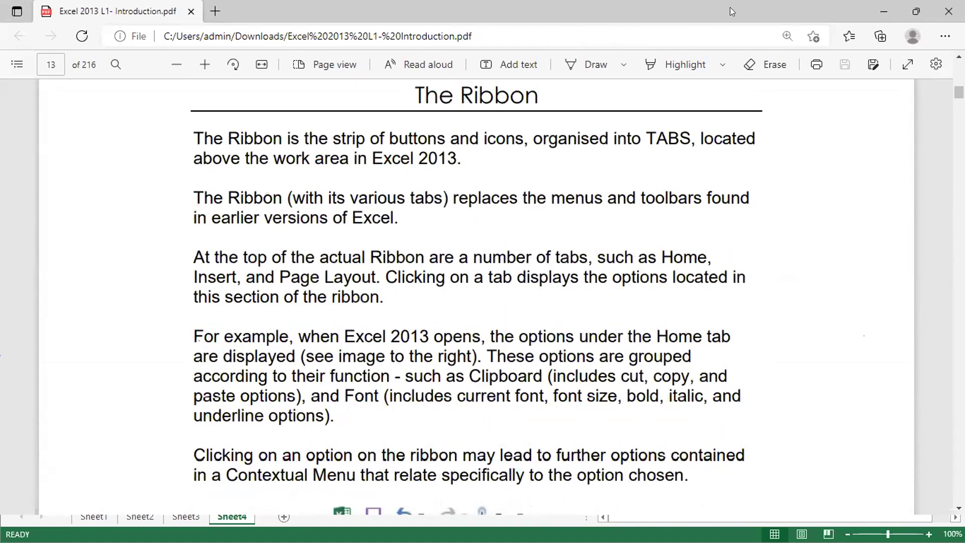
pyautogui.hotkey('alt', 'Tab')
pyautogui.press('Tab')
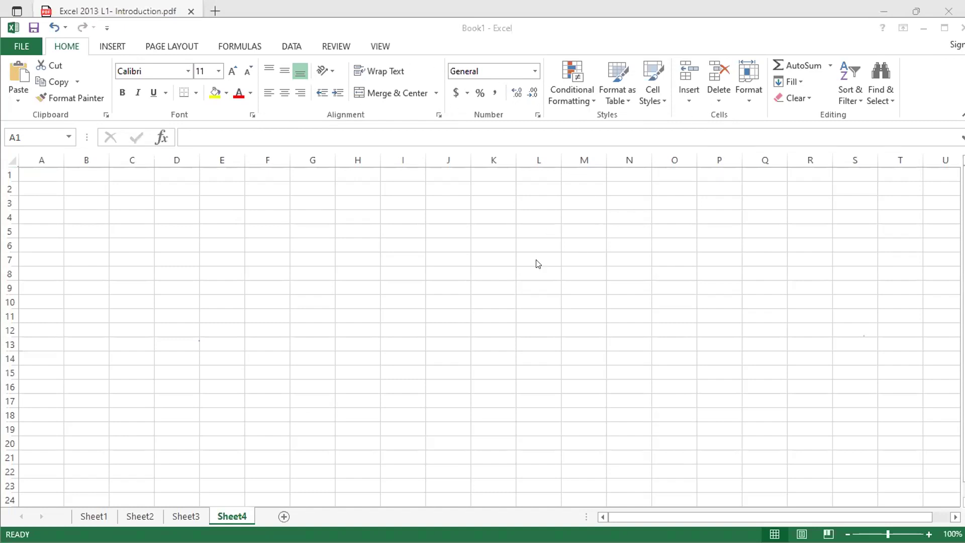
pyautogui.hotkey('alt', 'Tab')
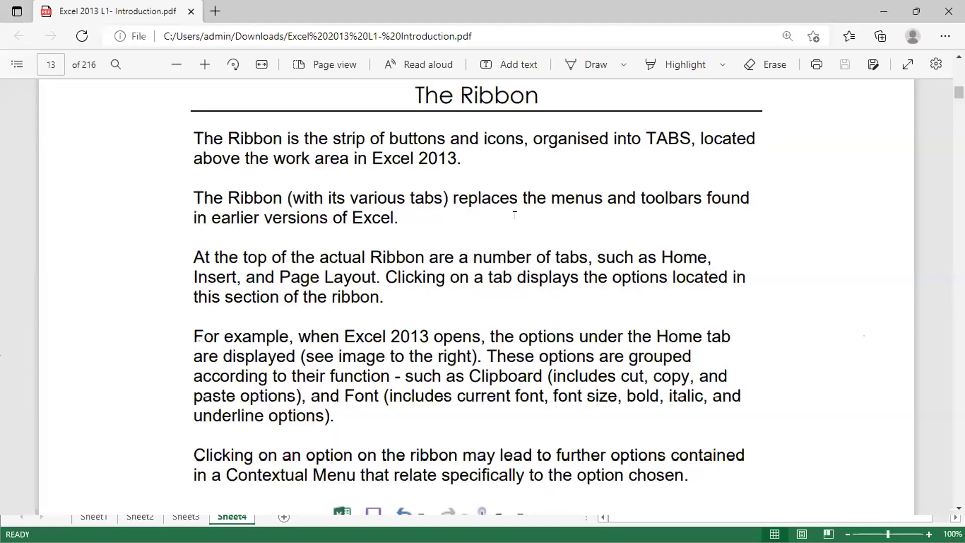
# Read the rest of page 13, including Figure 1-6 on the Clipboard and Font sections and the note on tab names.
pyautogui.click(526, 33)
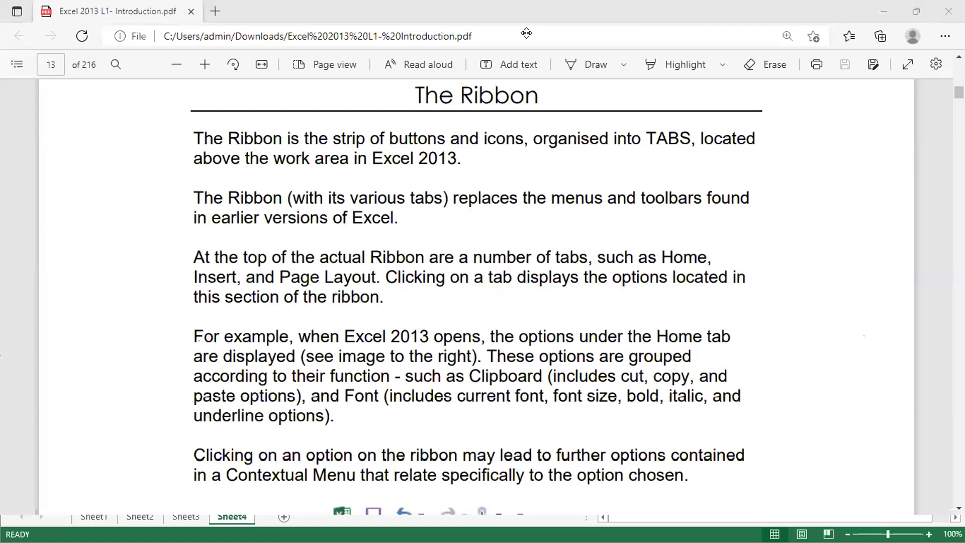
pyautogui.click(561, 124)
pyautogui.scroll(-4, 561, 123)
pyautogui.scroll(-3, 561, 124)
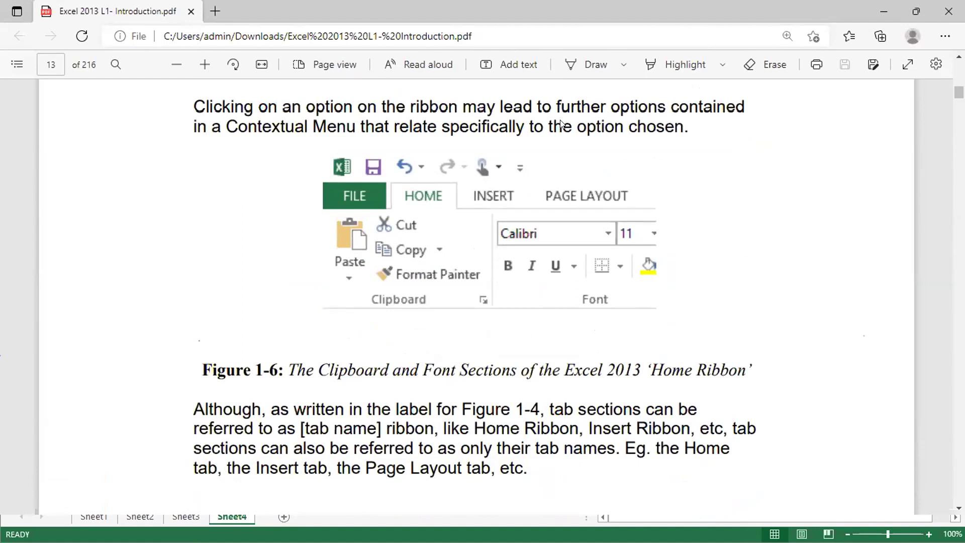
pyautogui.scroll(-2, 561, 124)
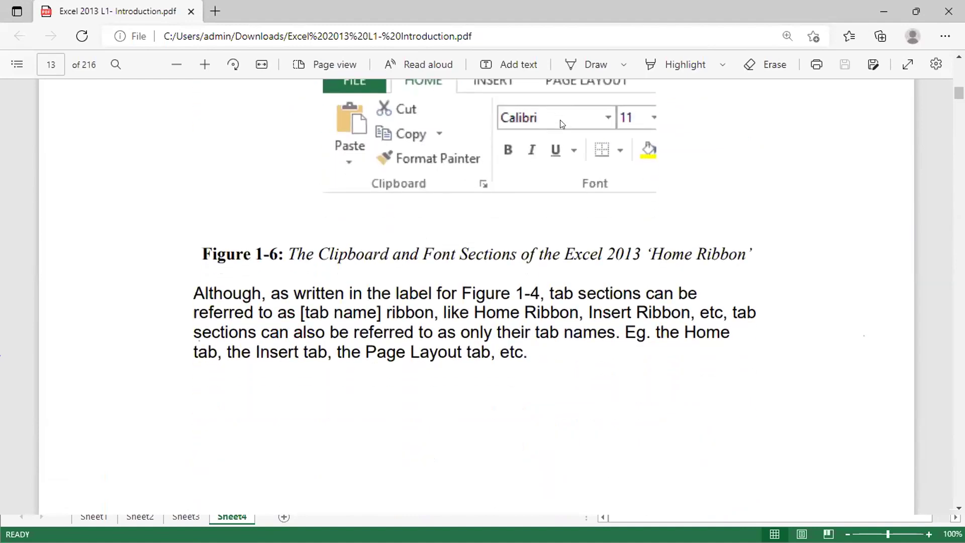
# Switch to Excel and enter "hello" in cell G3 of Sheet4.
pyautogui.hotkey('alt', 'Tab')
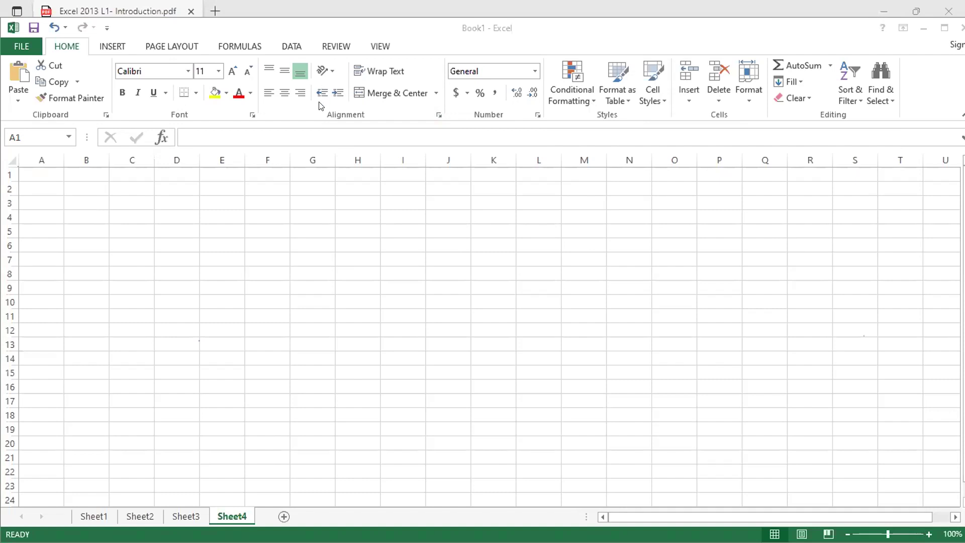
pyautogui.click(308, 211)
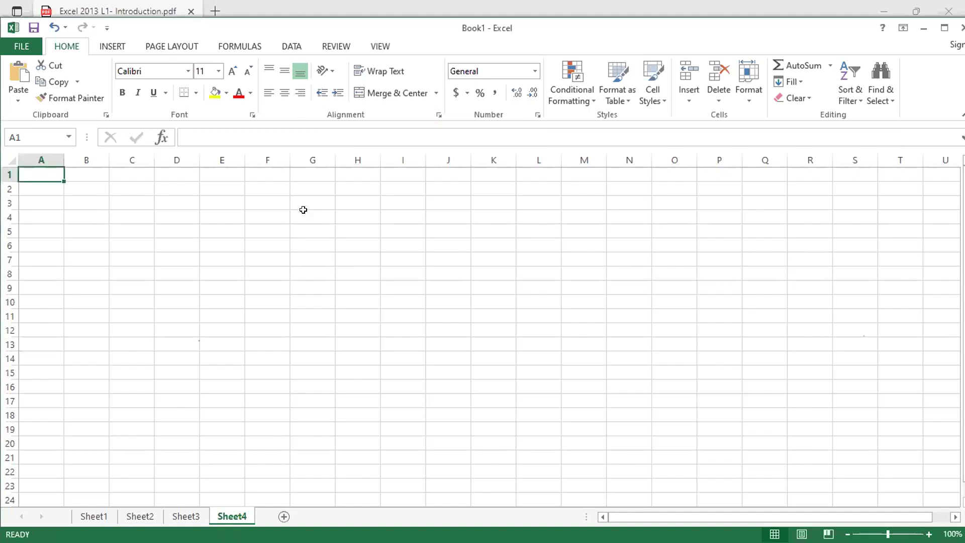
pyautogui.click(309, 206)
pyautogui.write('hello')
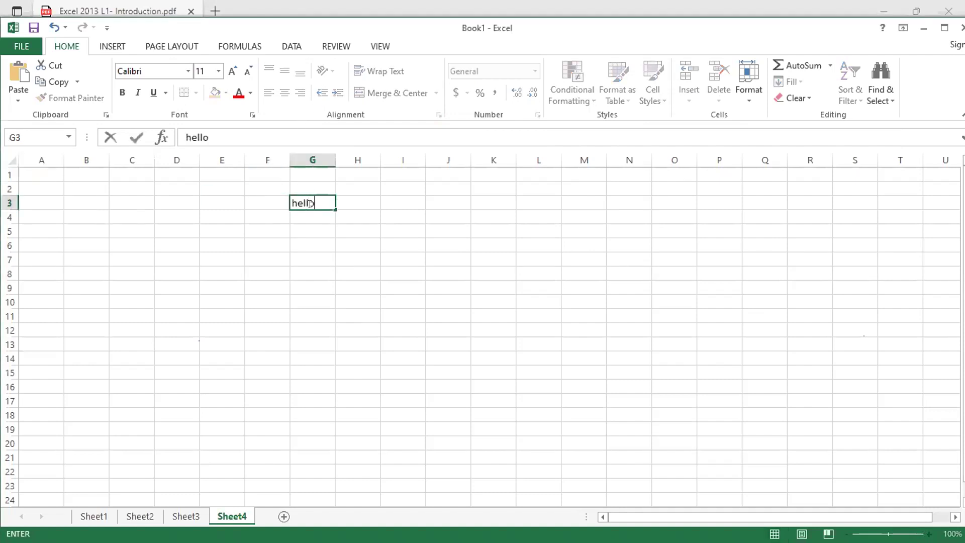
pyautogui.click(340, 197)
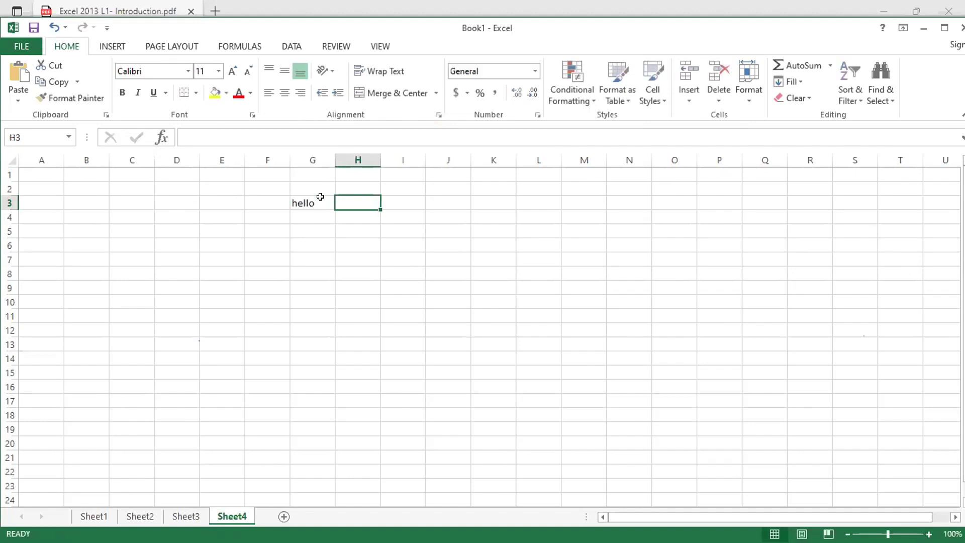
# Try middle, centre and left alignment on the text in G3, and finish with right and bottom alignment.
pyautogui.click(319, 197)
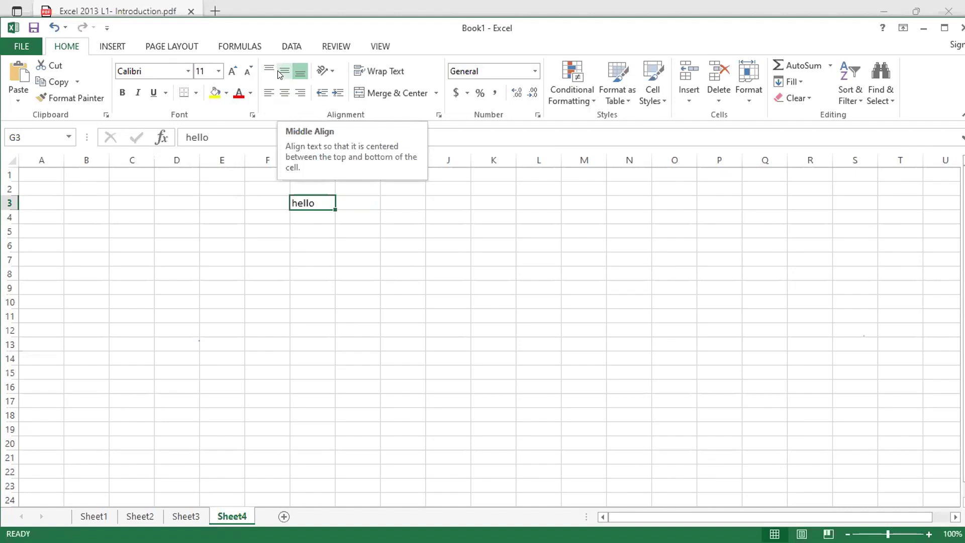
pyautogui.click(279, 73)
pyautogui.click(284, 86)
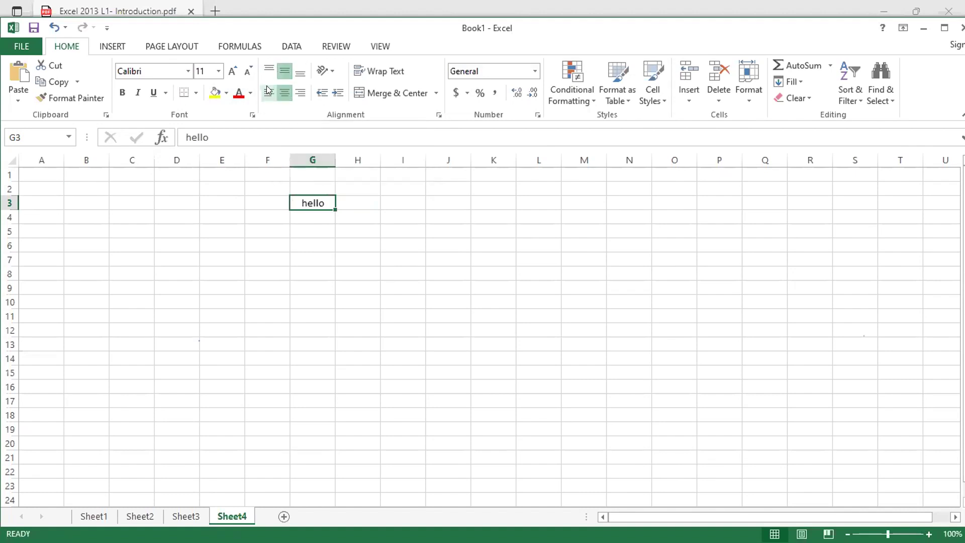
pyautogui.click(269, 92)
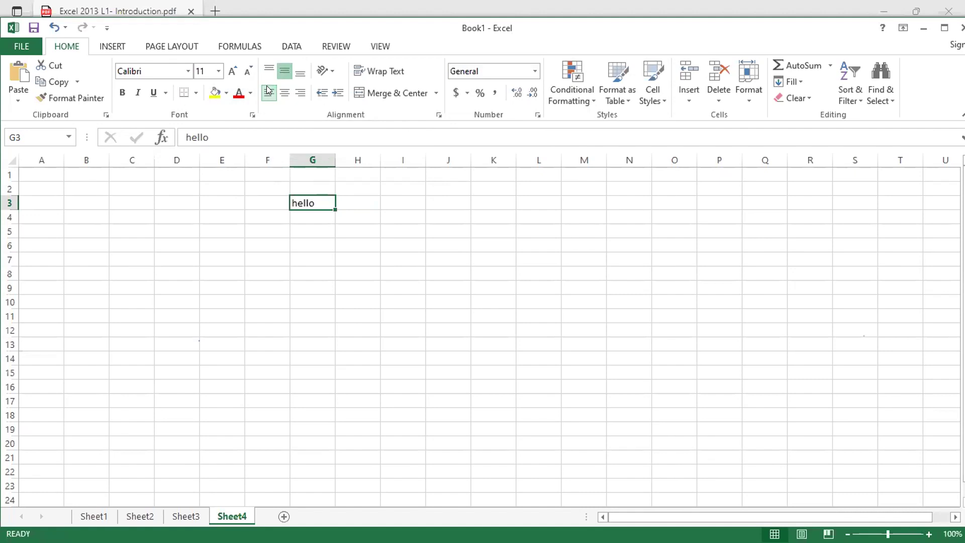
pyautogui.click(300, 94)
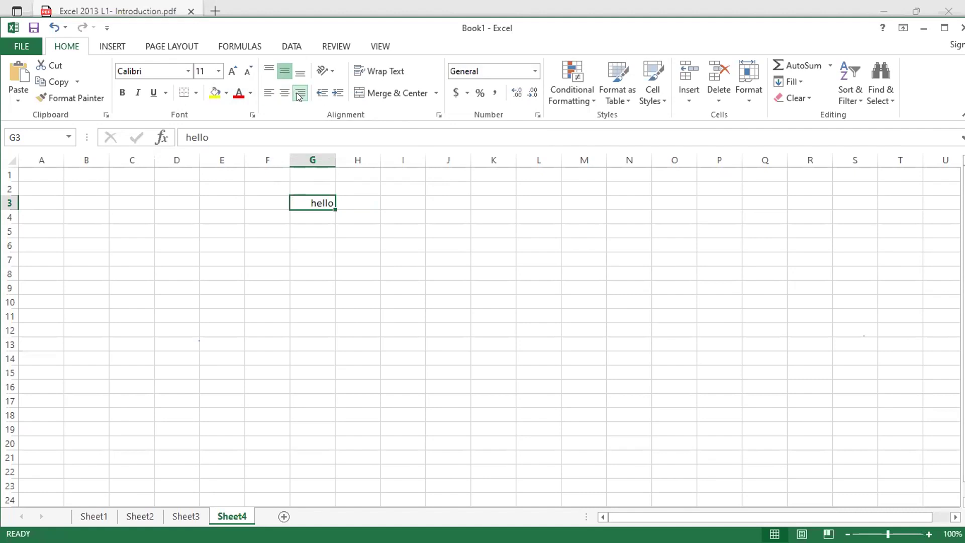
pyautogui.click(300, 72)
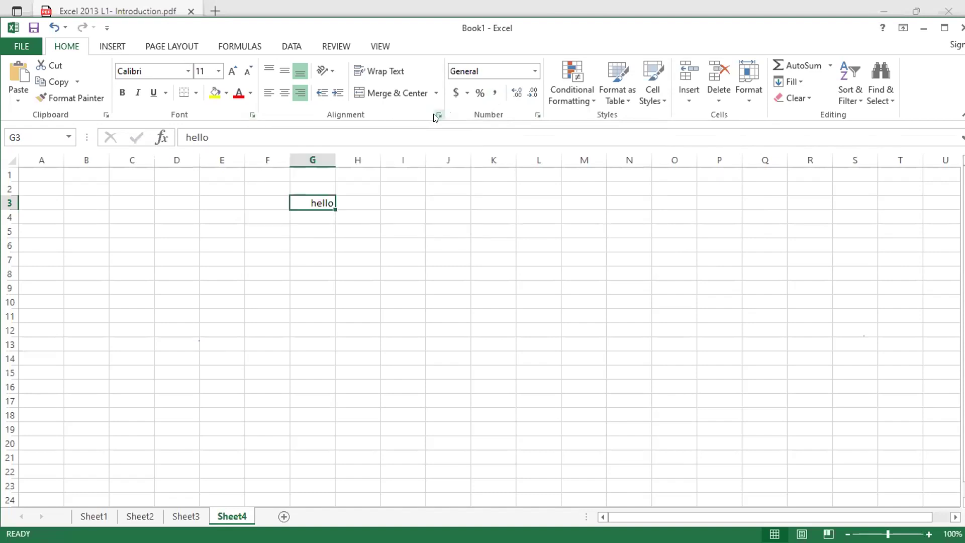
# View the number format categories in the Format Cells dialog for G3 and close it without changes.
pyautogui.click(537, 116)
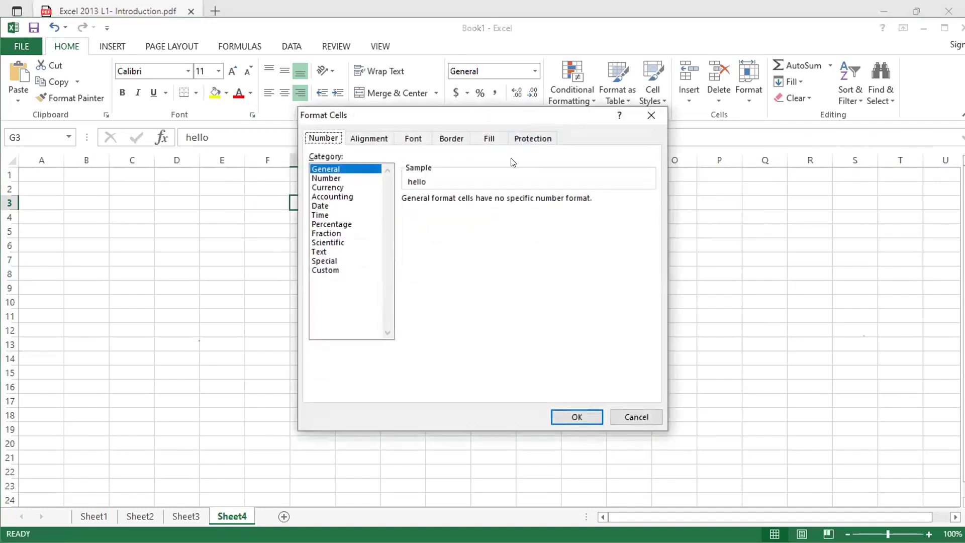
pyautogui.click(636, 119)
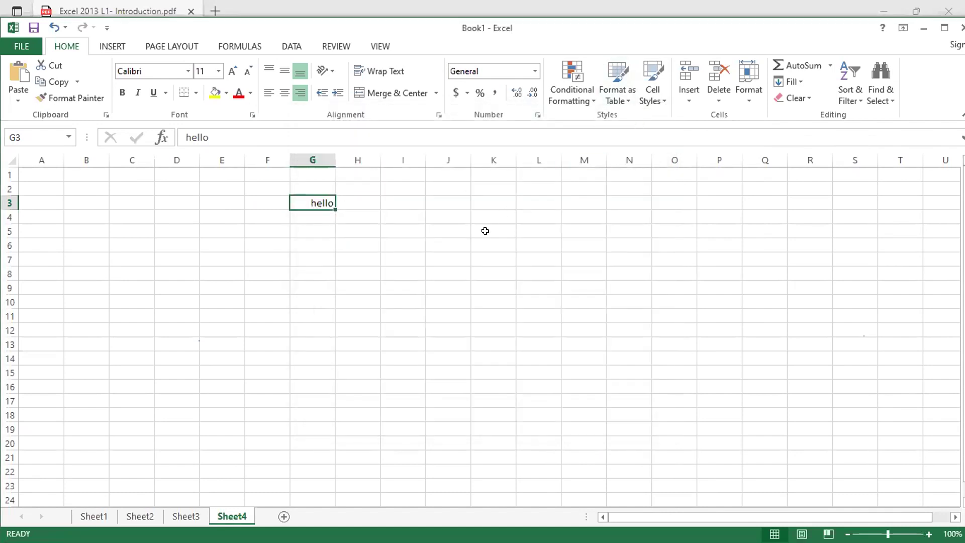
pyautogui.hotkey('alt', 'Tab')
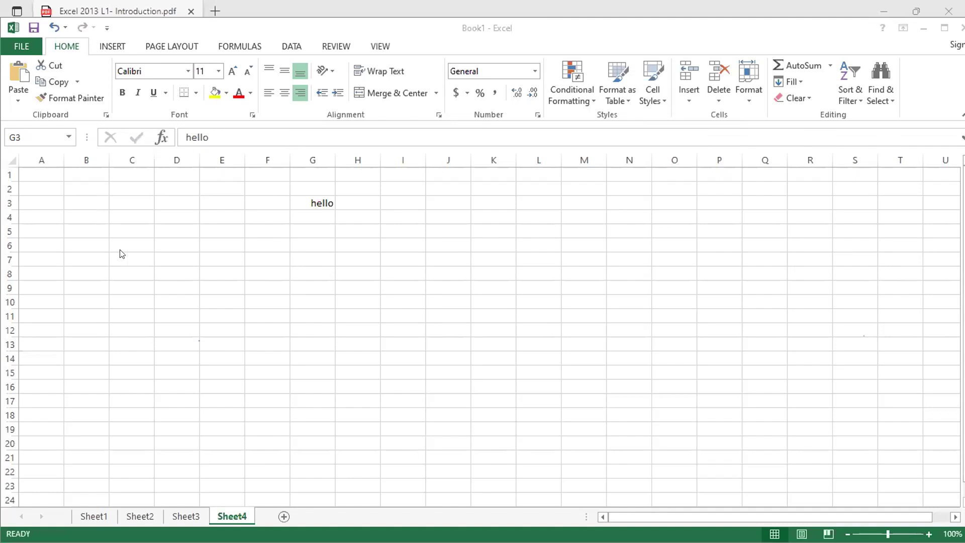
# Narrow columns A and C on Sheet4, and select the whole worksheet.
pyautogui.click(28, 174)
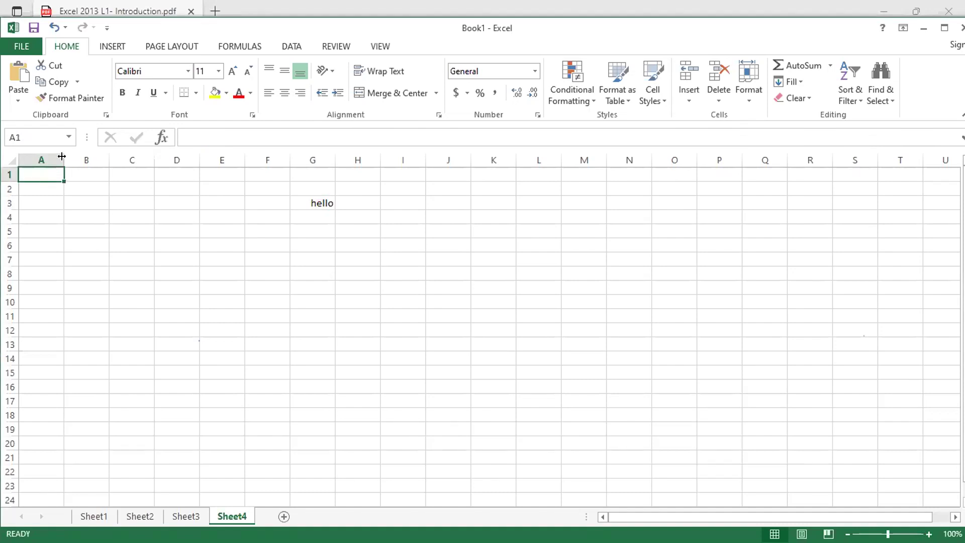
pyautogui.moveTo(61, 157); pyautogui.dragTo(31, 158)
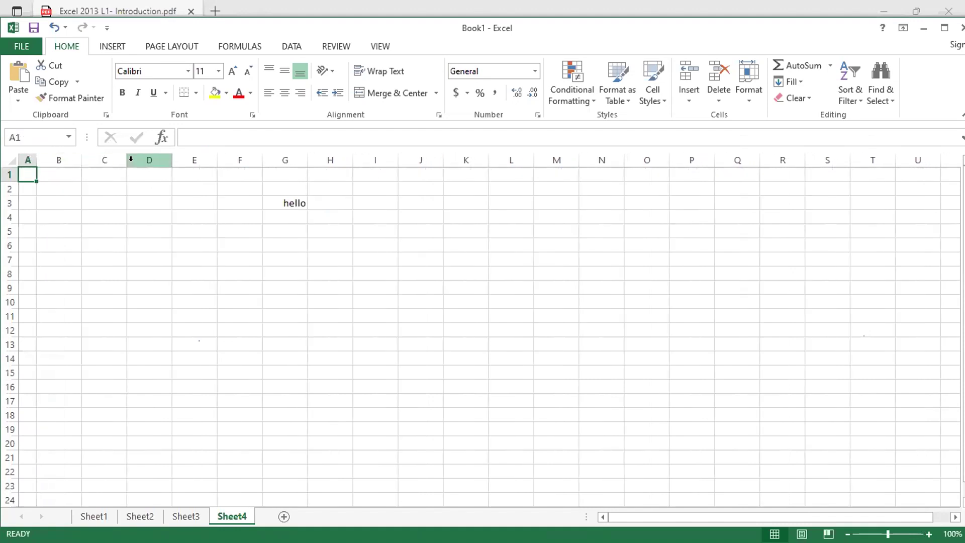
pyautogui.moveTo(121, 158); pyautogui.dragTo(95, 159)
pyautogui.click(6, 155)
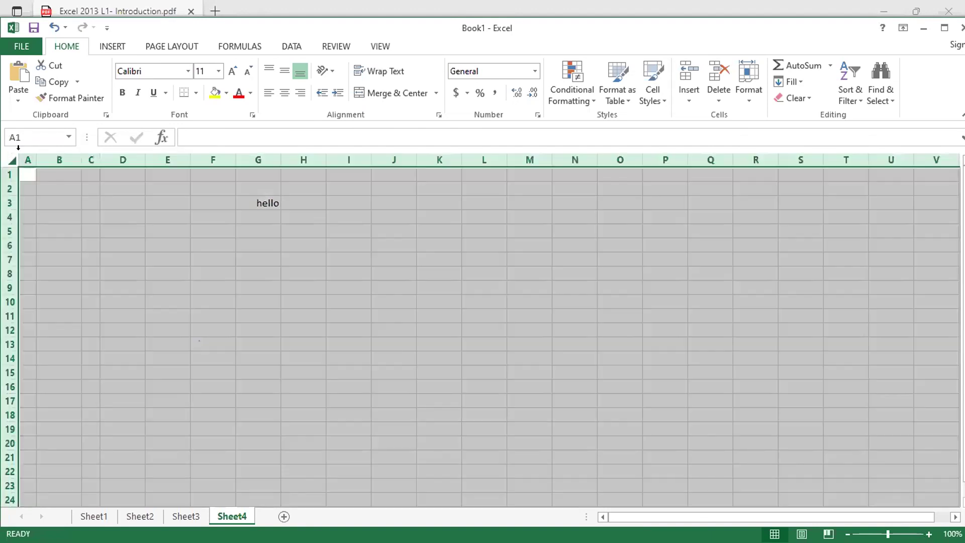
# Auto-fit the column widths across the whole of Sheet4 and select cell B1.
pyautogui.doubleClick(29, 156)
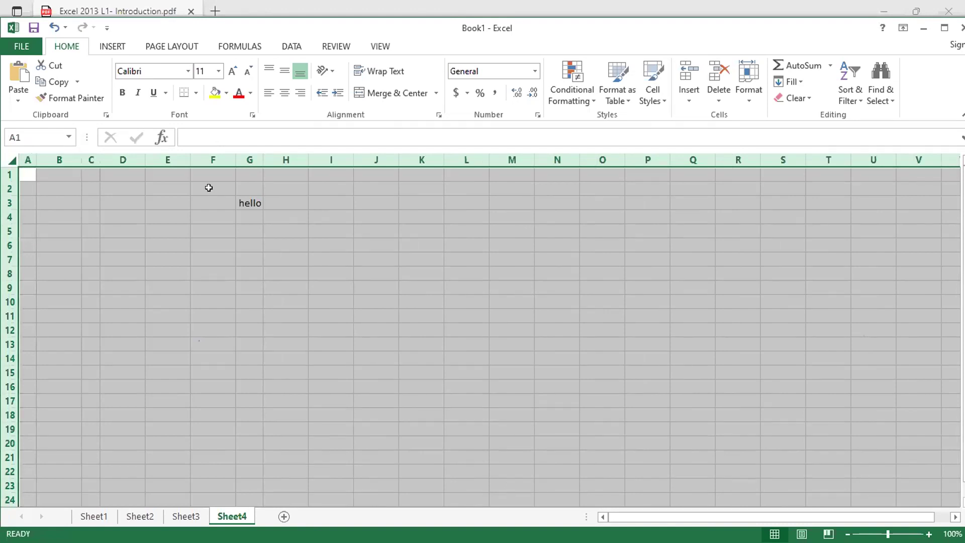
pyautogui.click(911, 219)
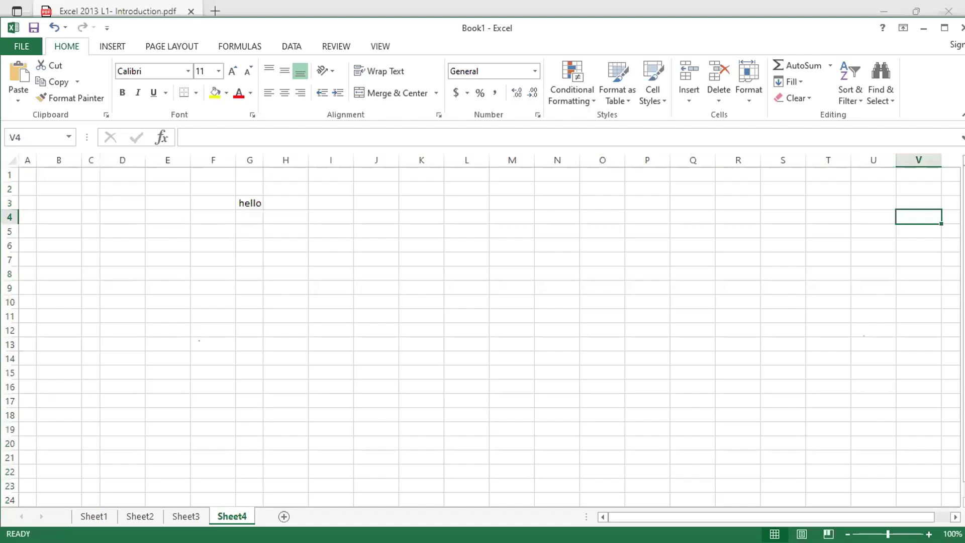
pyautogui.hotkey('alt', 'Tab')
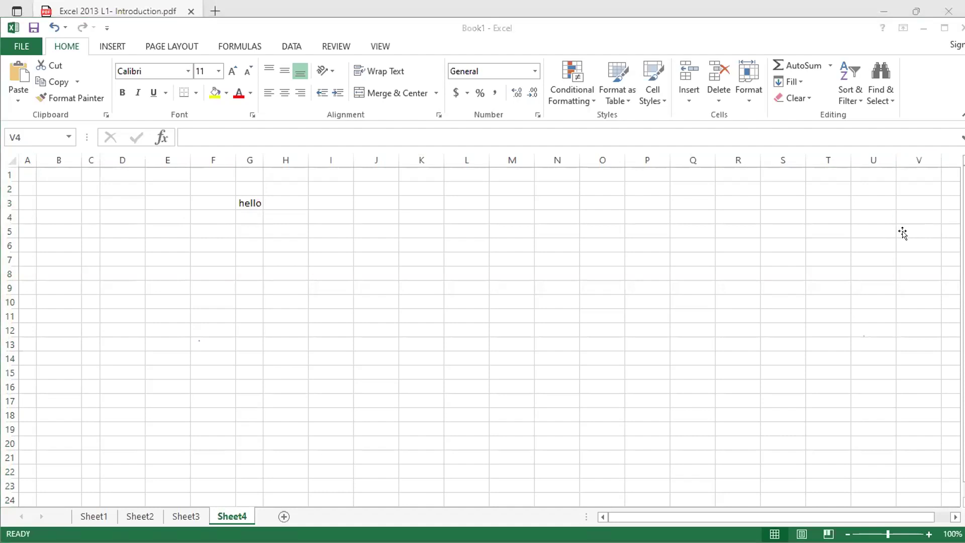
pyautogui.hotkey('alt', 'Tab')
pyautogui.click(61, 174)
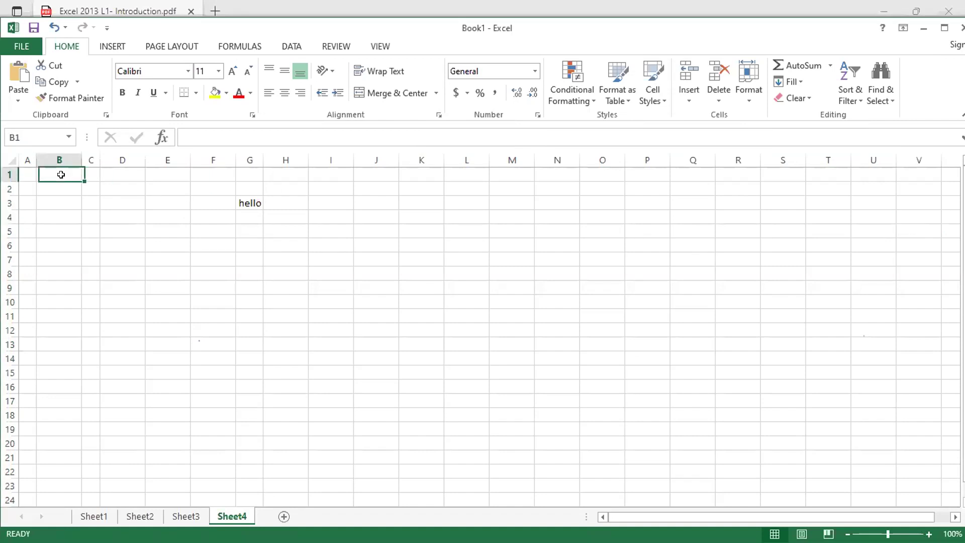
# Select all of Sheet4, widen every column to the same larger width, and finish with cell C14 selected.
pyautogui.click(7, 157)
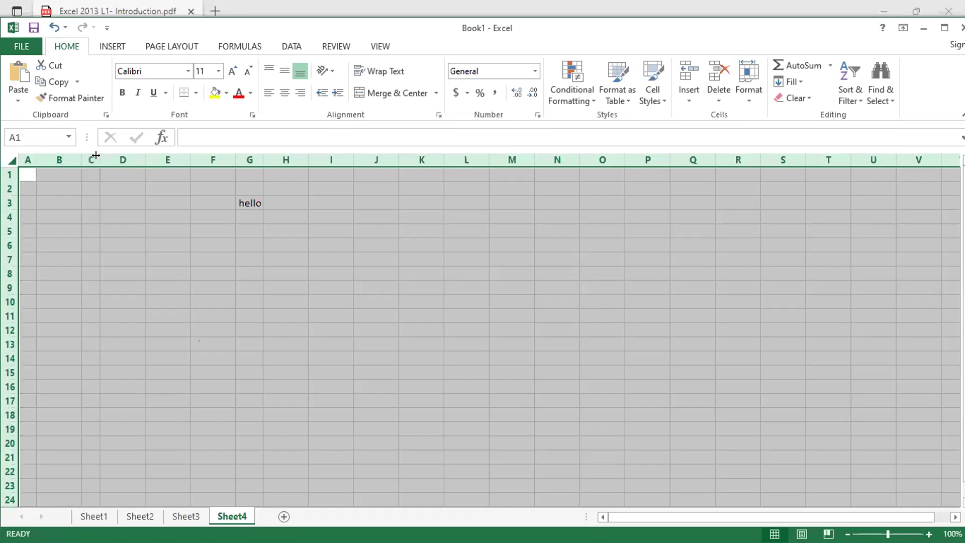
pyautogui.moveTo(95, 156); pyautogui.dragTo(152, 157)
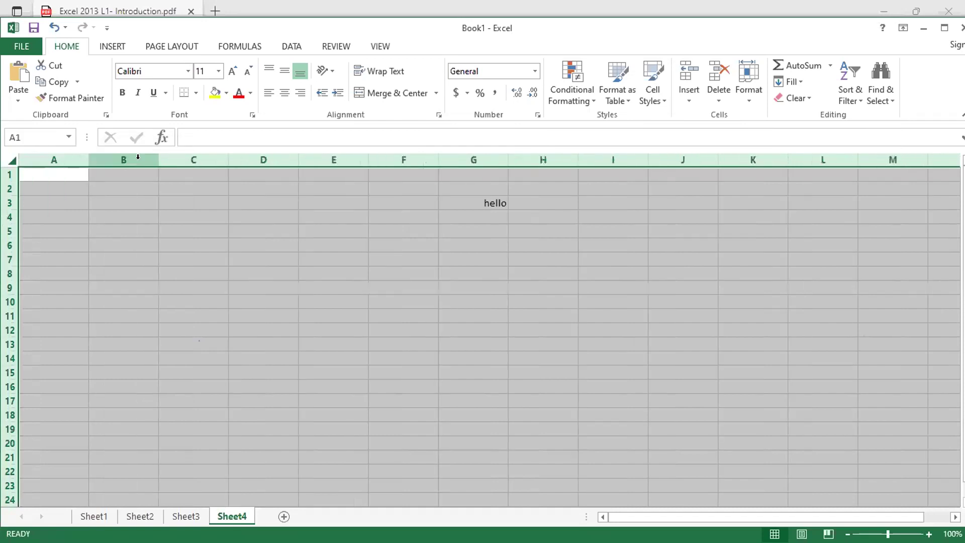
pyautogui.click(95, 233)
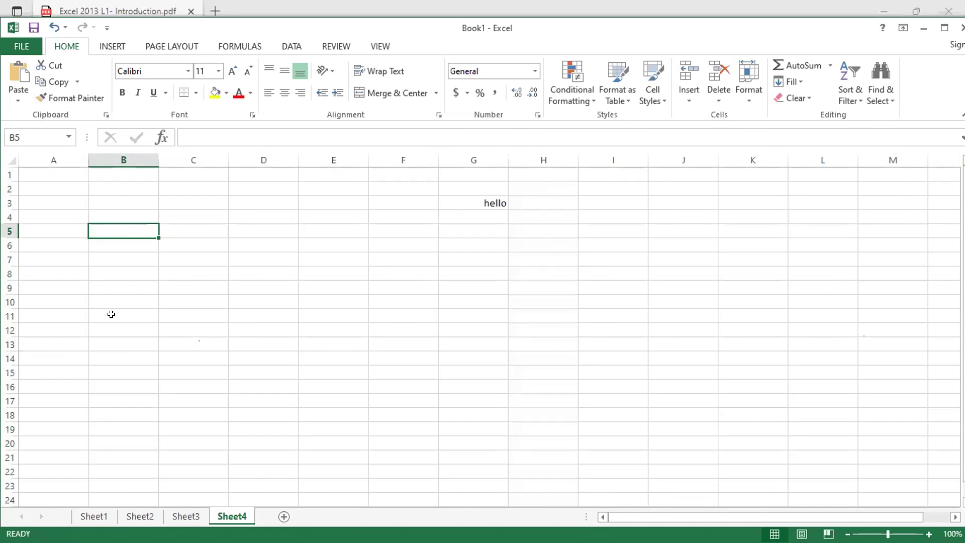
pyautogui.click(164, 357)
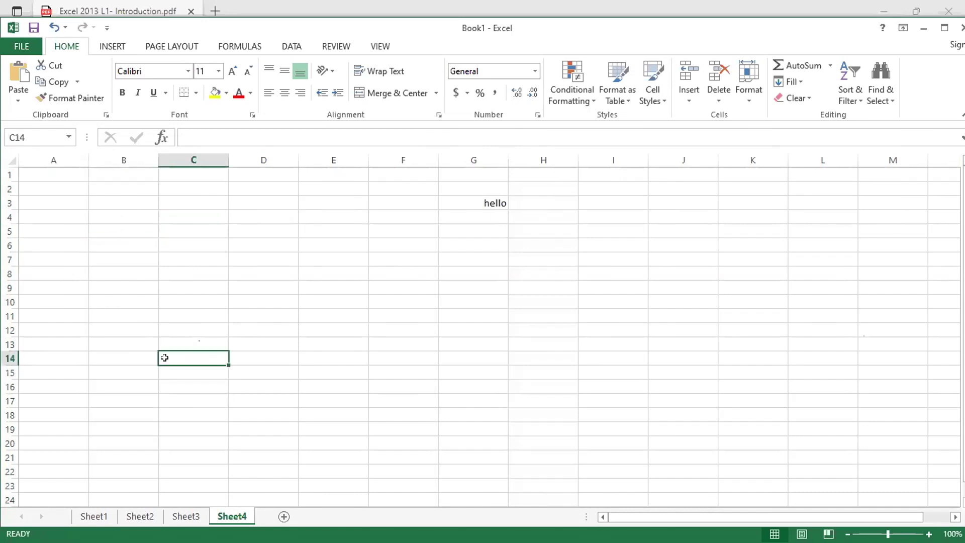
# Switch to the course PDF and read the Using Selection Techniques section through the exercise on selecting a cell.
pyautogui.hotkey('alt', 'Tab')
pyautogui.press('Tab')
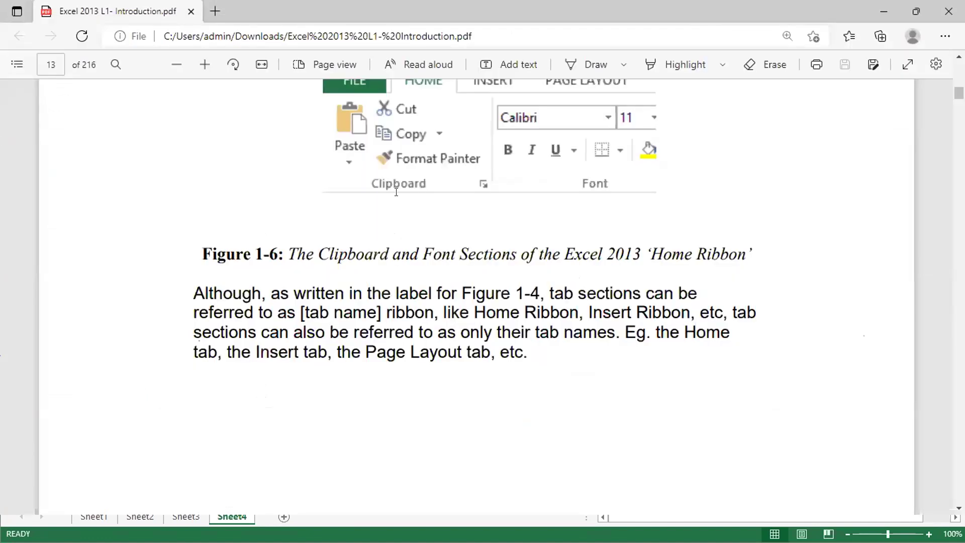
pyautogui.hotkey('alt', 'Tab')
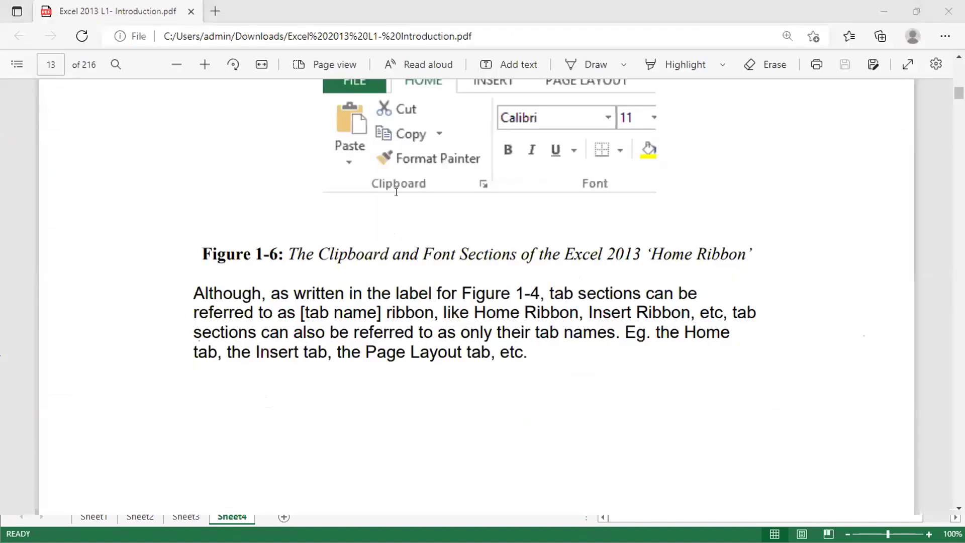
pyautogui.scroll(-8, 453, 358)
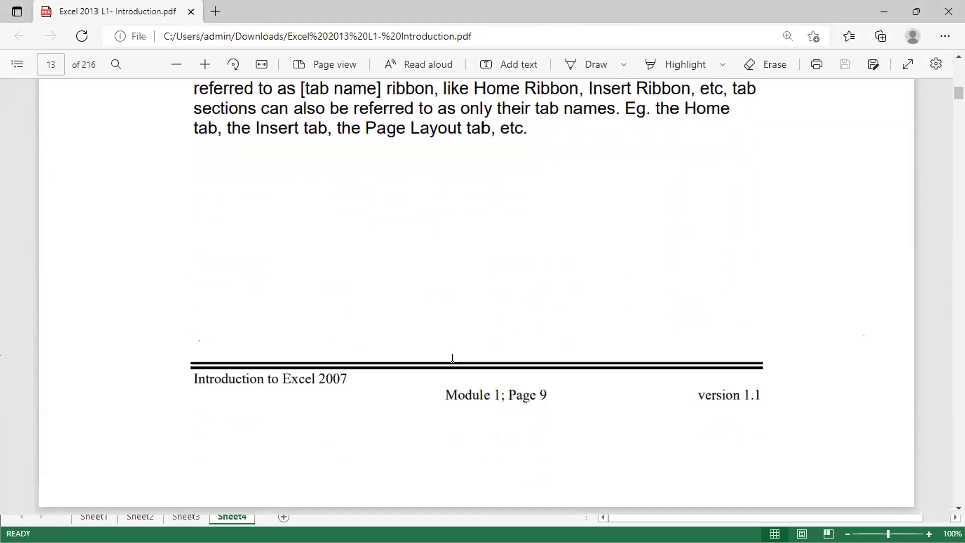
pyautogui.scroll(-8, 452, 357)
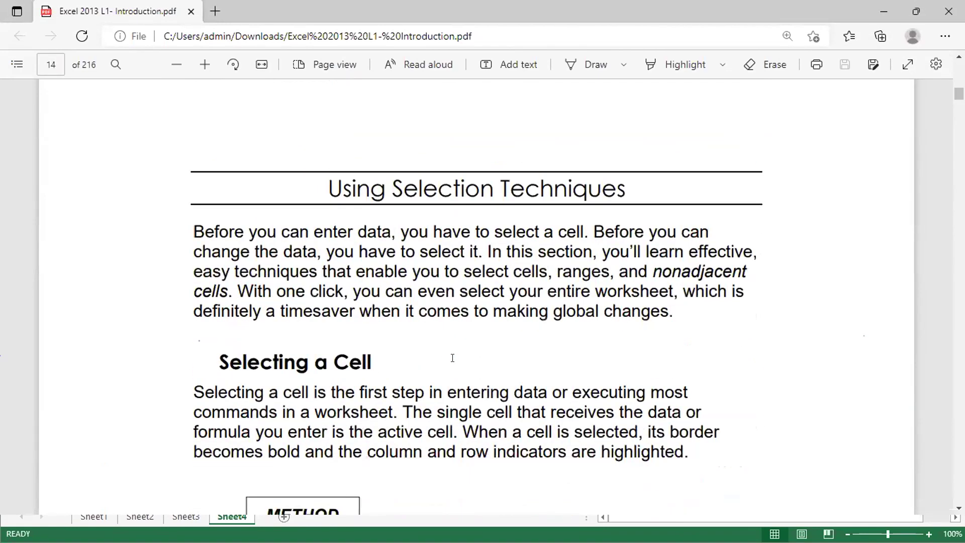
pyautogui.scroll(-2, 452, 358)
pyautogui.scroll(-3, 452, 357)
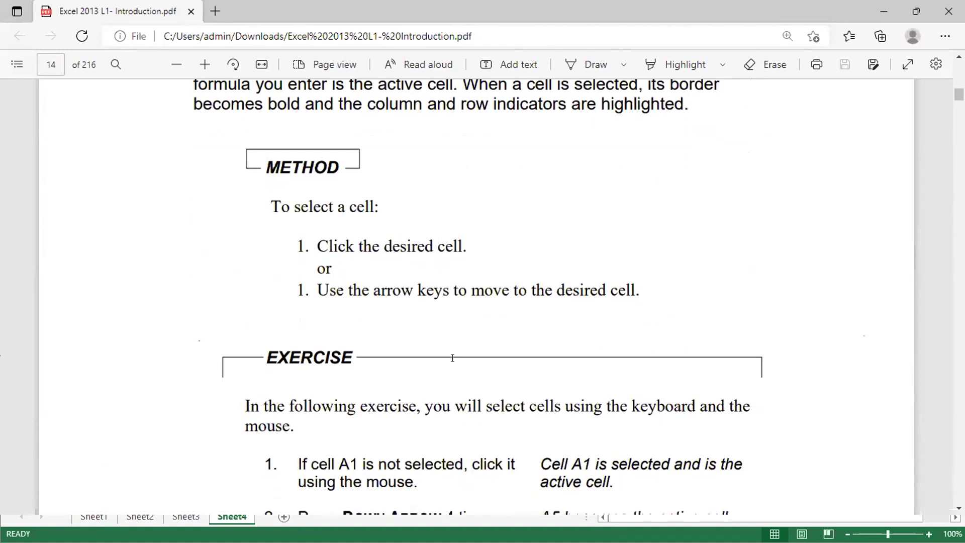
pyautogui.scroll(-3, 452, 357)
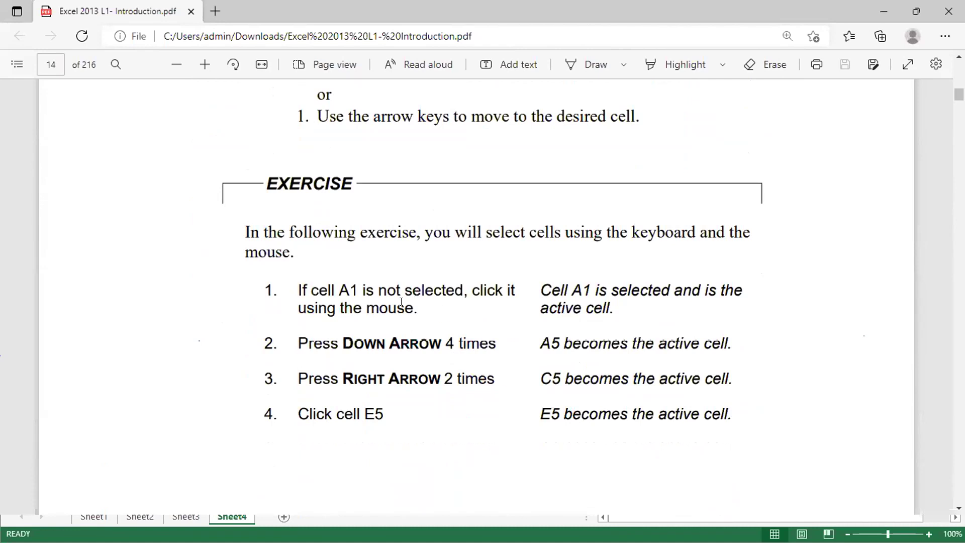
# Switch to Excel, select cell A1 on Sheet4, and move the active cell back and forth along row 1, ending at G1.
pyautogui.hotkey('alt', 'Tab')
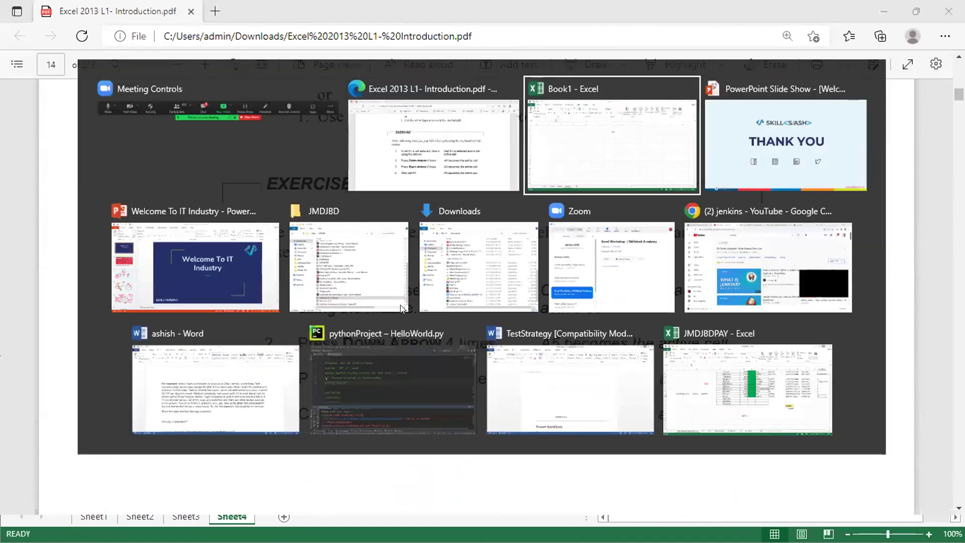
pyautogui.click(64, 174)
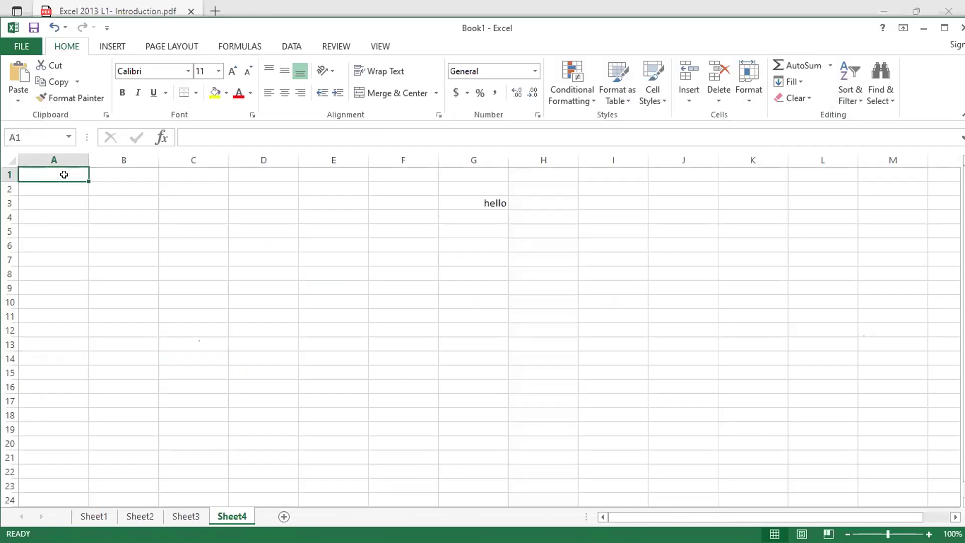
pyautogui.press('Right')
pyautogui.press('Right')
pyautogui.press('Right')
pyautogui.press('Right')
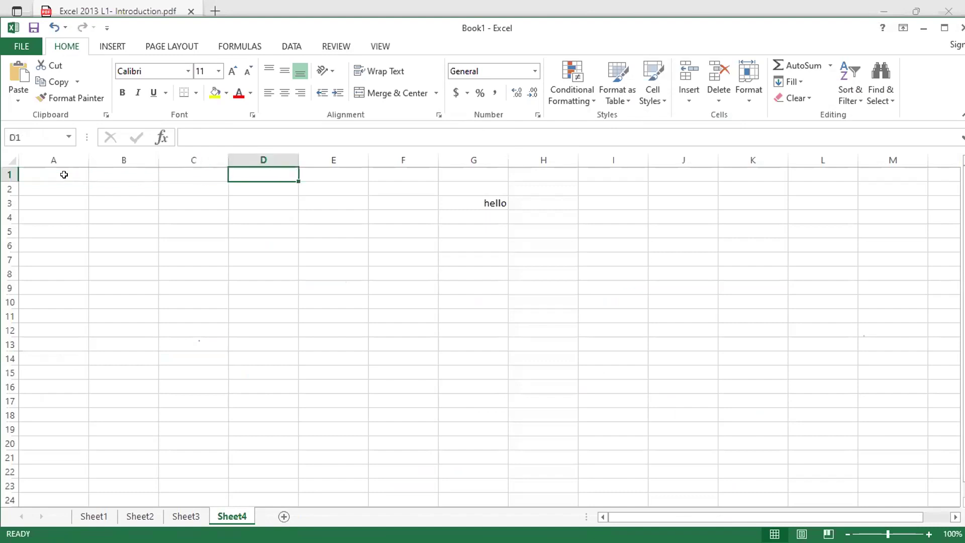
pyautogui.press('Left')
pyautogui.press('Left')
pyautogui.press('Left')
pyautogui.press('Right')
pyautogui.press('Right')
pyautogui.press('Right')
pyautogui.press('Right')
pyautogui.press('Right')
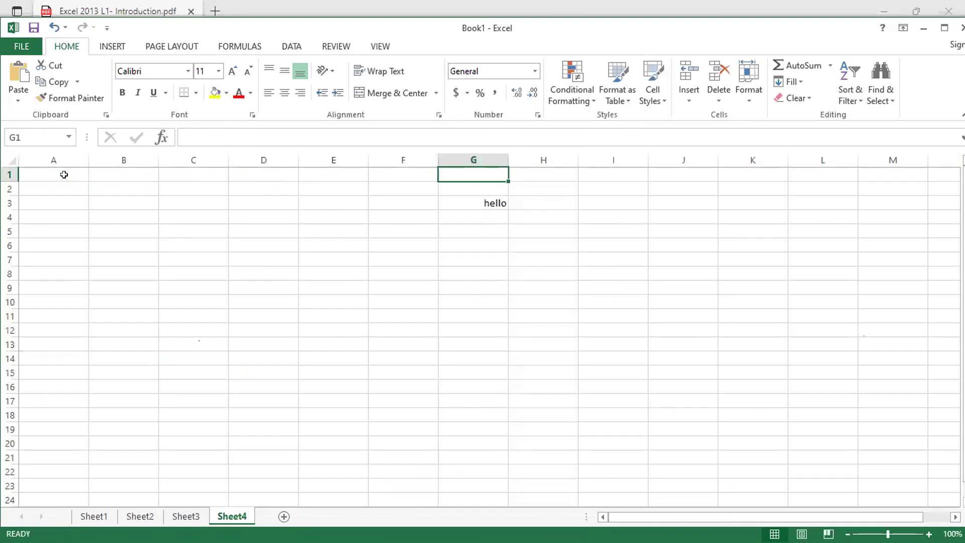
# Switch to the course PDF and read the introduction to Selecting a Range of Cells.
pyautogui.hotkey('alt', 'Tab')
pyautogui.hotkey('alt', 'Tab')
pyautogui.scroll(-3, 64, 178)
pyautogui.scroll(-10, 64, 179)
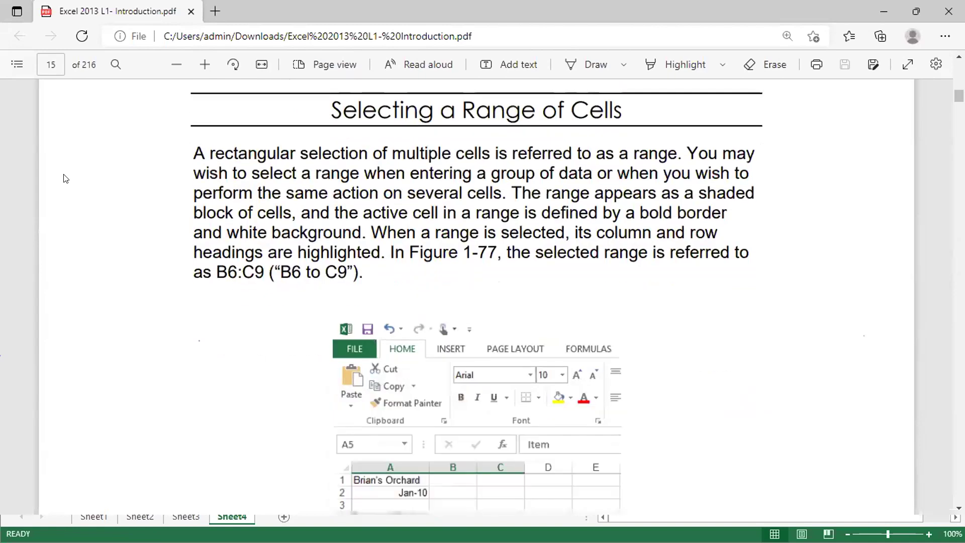
pyautogui.scroll(3, 64, 178)
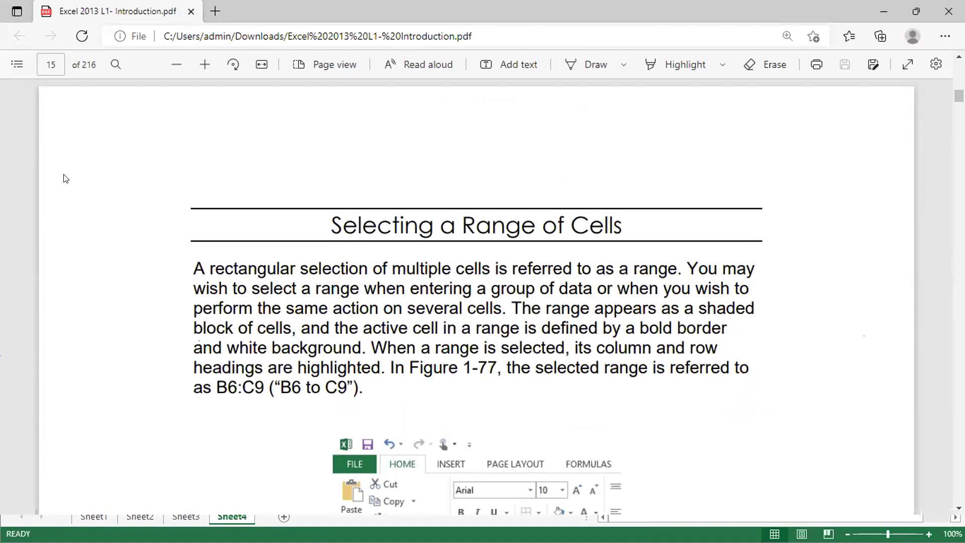
pyautogui.scroll(-1, 66, 178)
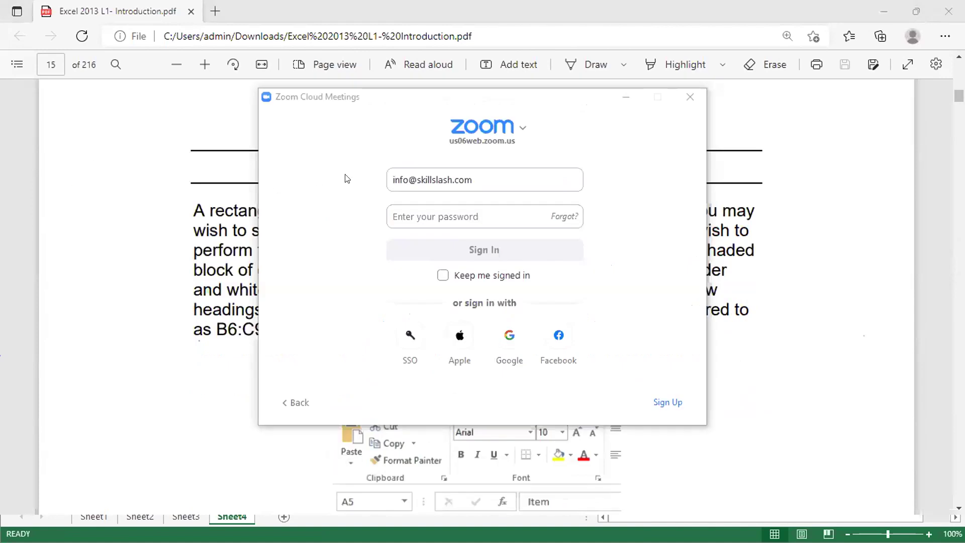
# Minimize the Zoom sign-in window and read the PDF's mouse method for selecting a range of cells.
pyautogui.click(630, 162)
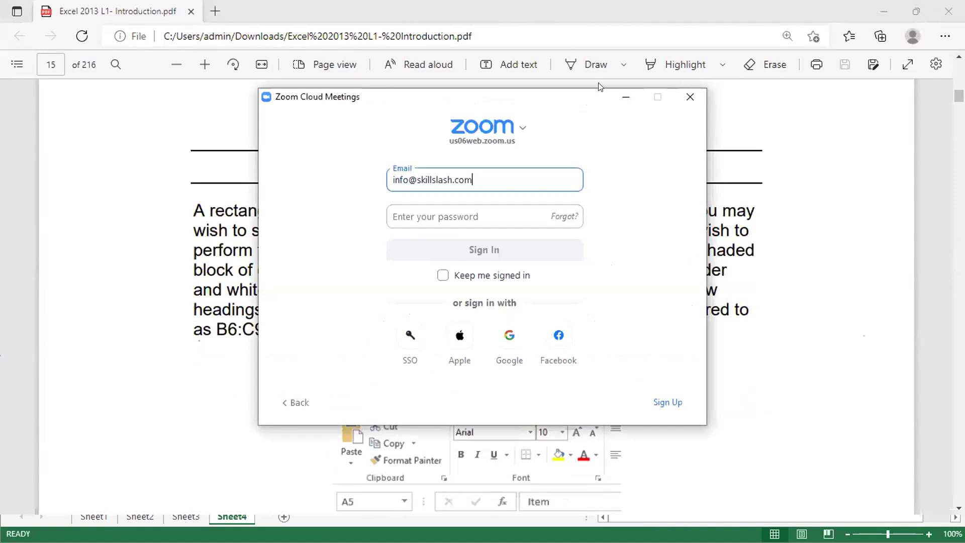
pyautogui.click(625, 97)
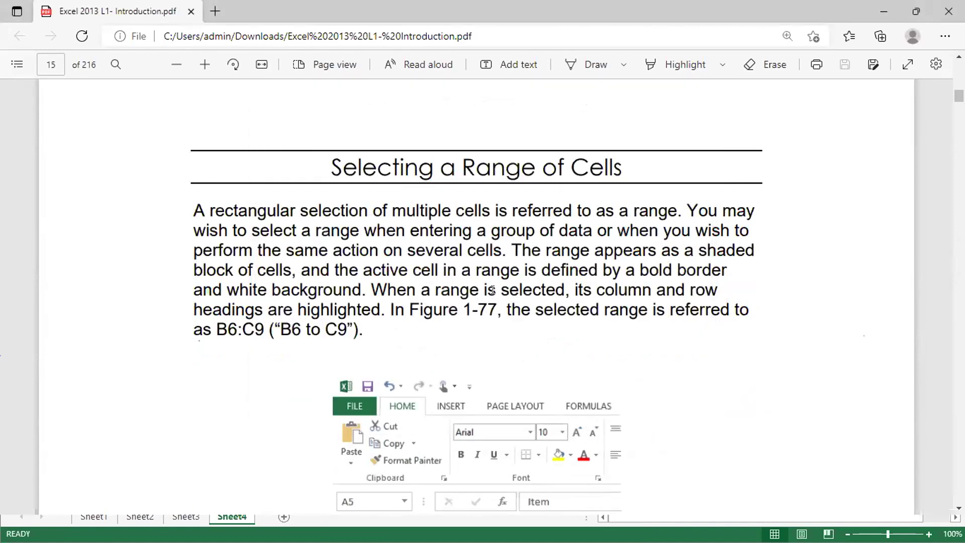
pyautogui.scroll(-10, 492, 290)
pyautogui.scroll(-3, 493, 290)
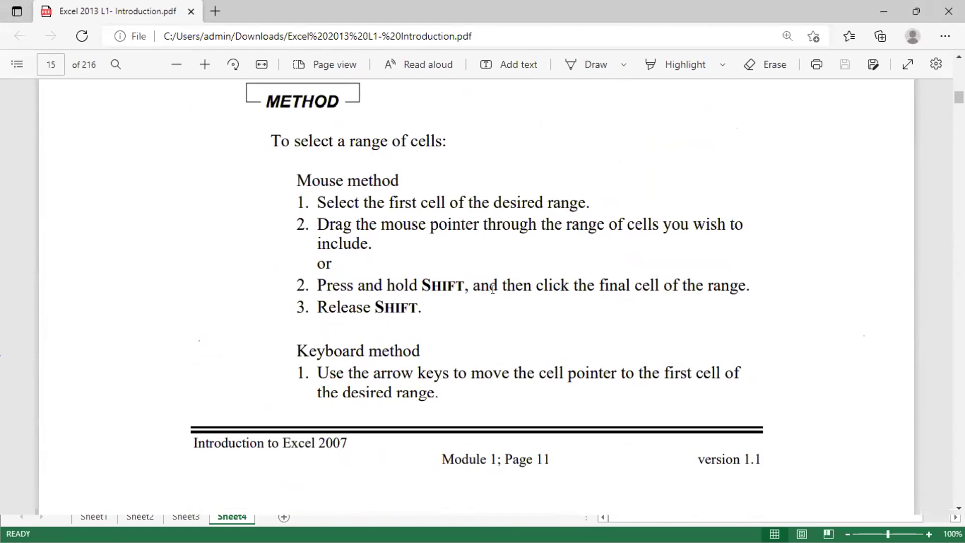
# Switch to Excel, select the range C5:H20 on Sheet4, and return to the course PDF.
pyautogui.hotkey('alt', 'Tab')
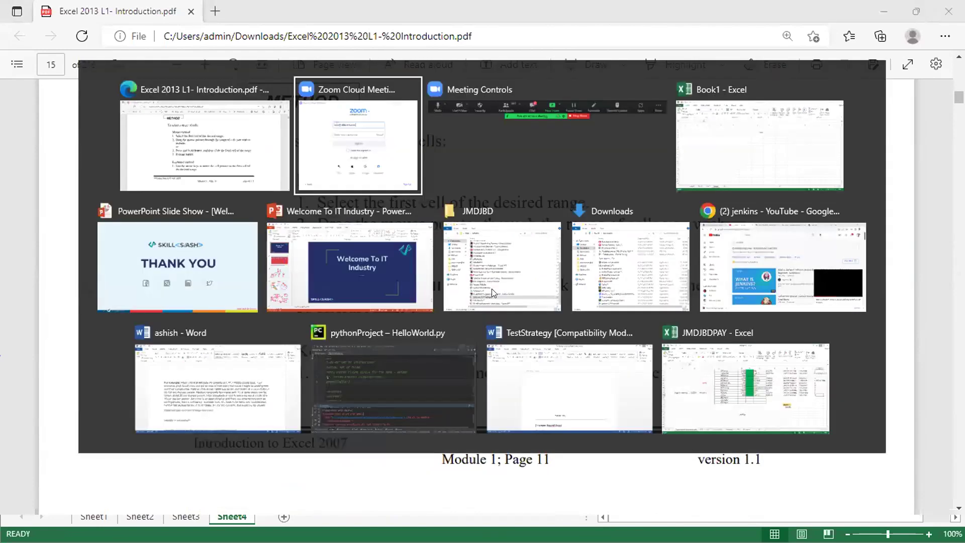
pyautogui.click(759, 146)
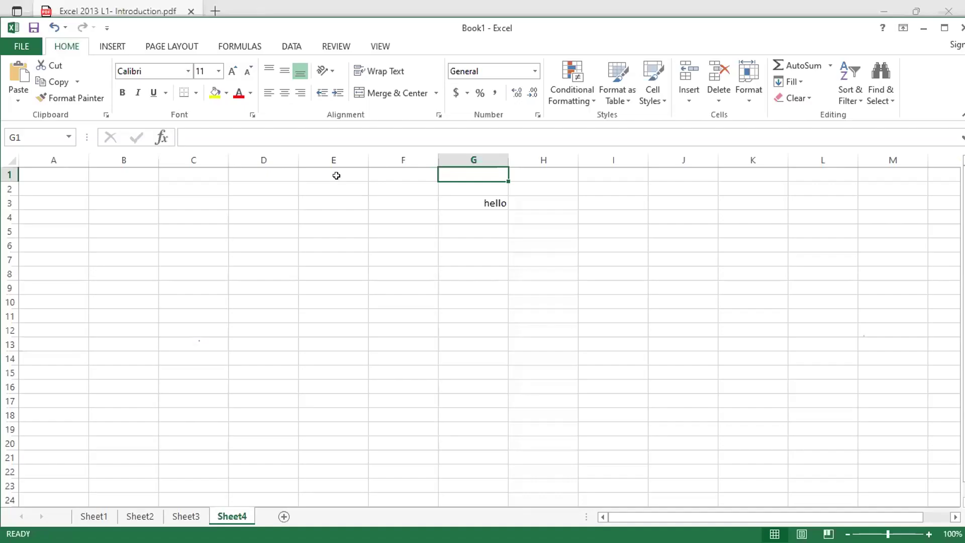
pyautogui.click(191, 226)
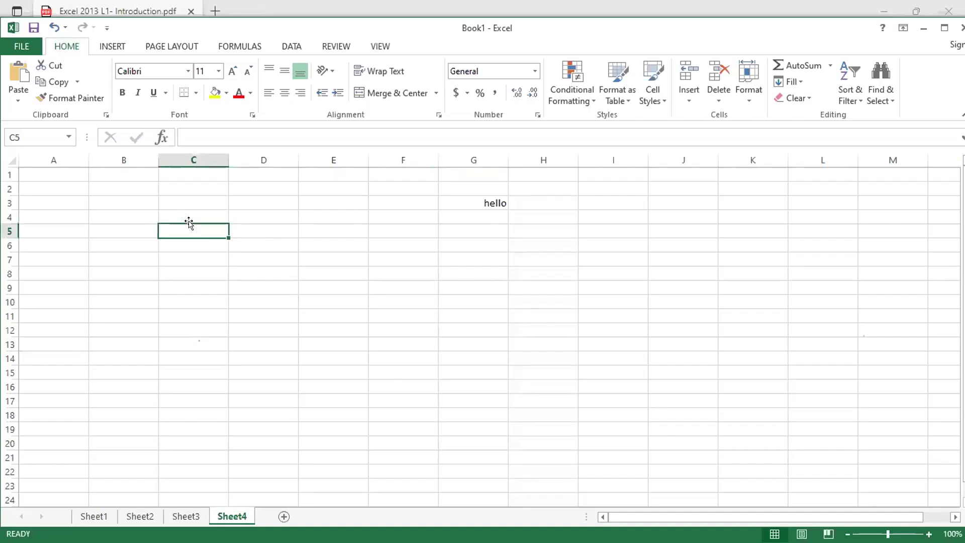
pyautogui.moveTo(195, 224); pyautogui.dragTo(513, 440)
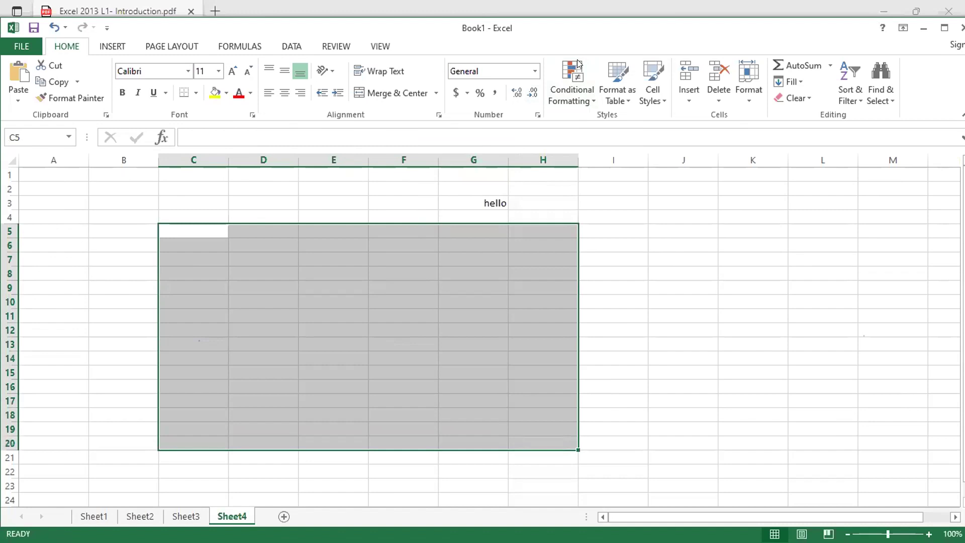
pyautogui.hotkey('alt', 'Tab')
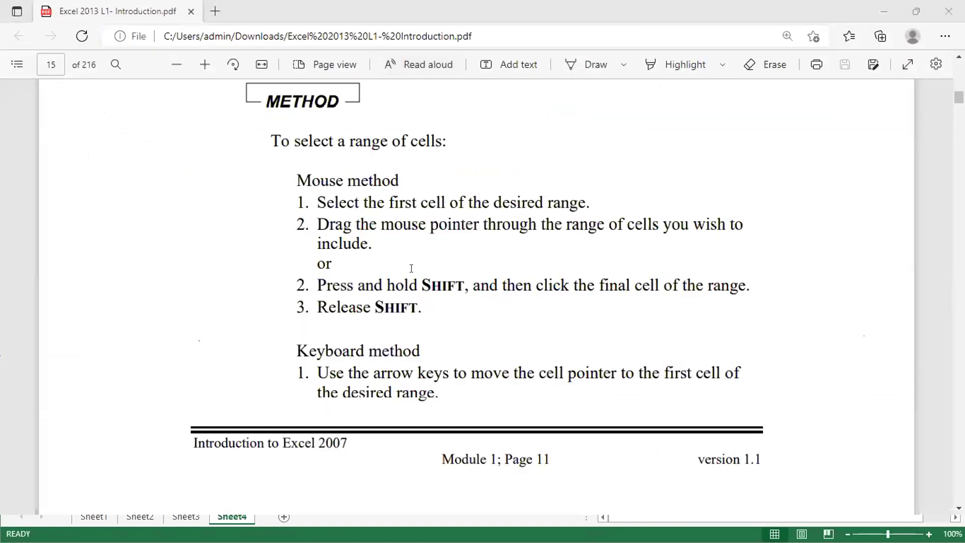